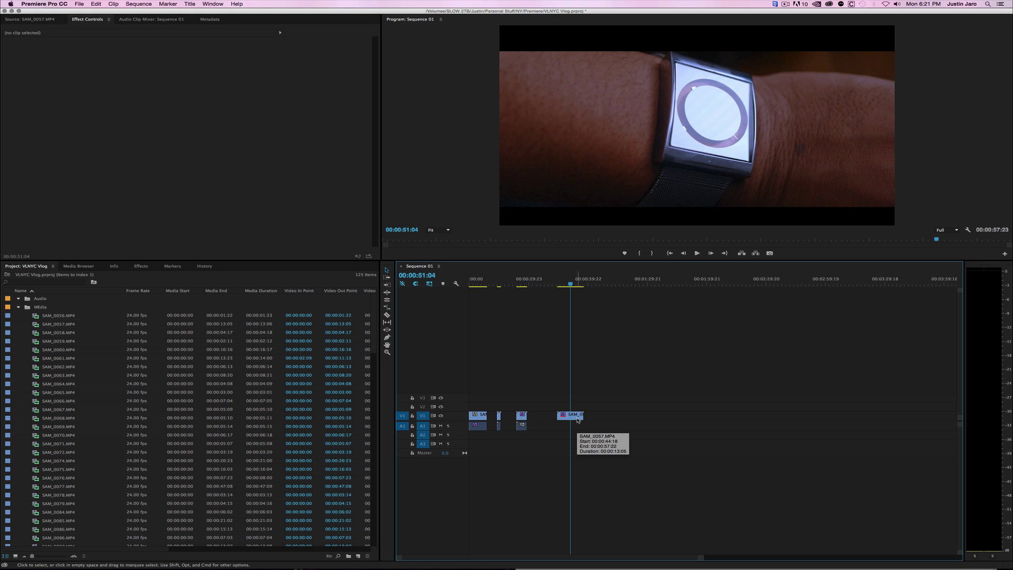
# - Load the escalator clip SAM_0067.MP4 from Sequence 01 into the Source Monitor for preview
pyautogui.doubleClick(577, 417)
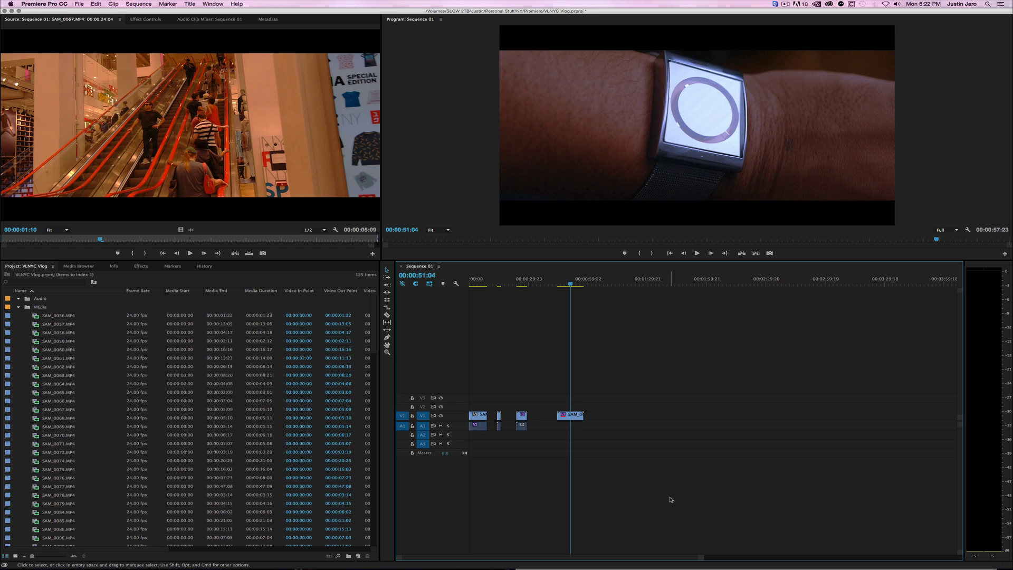
pyautogui.click(213, 4)
# - Switch to the Color workspace, load the SAM_0057 watch clip into Lumetri Color, and show its waveform
pyautogui.moveTo(227, 12)
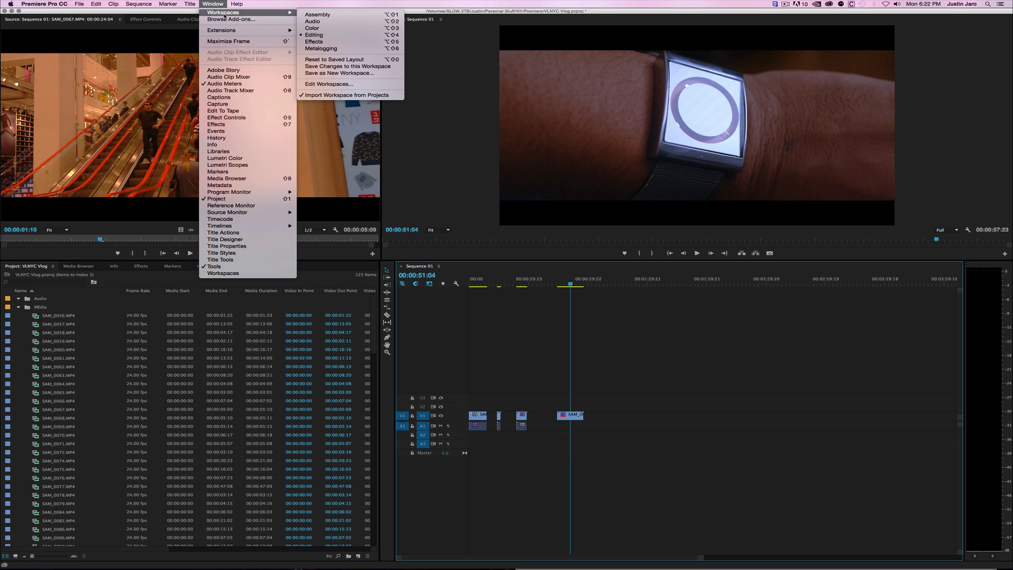
pyautogui.click(324, 28)
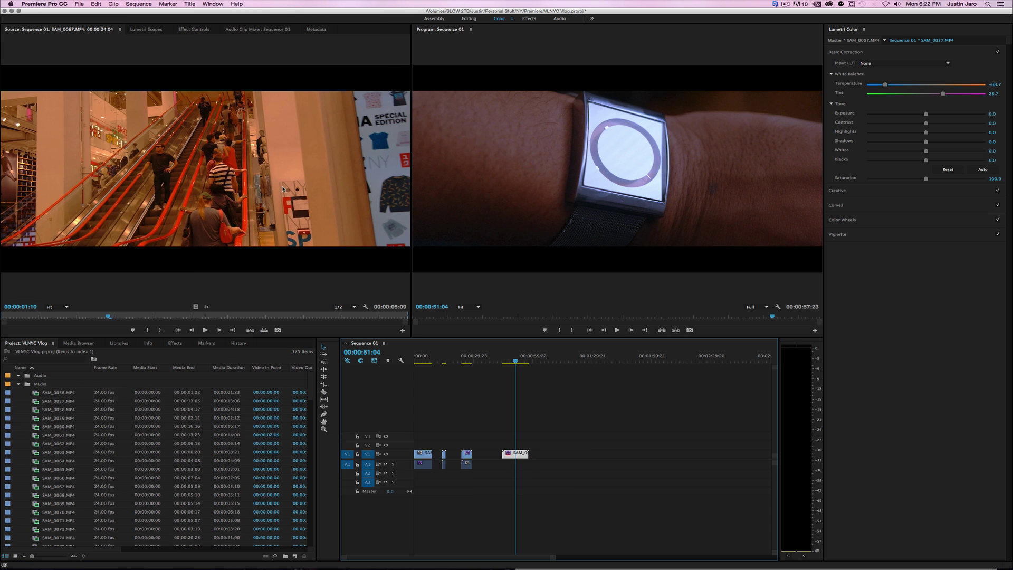
pyautogui.doubleClick(518, 455)
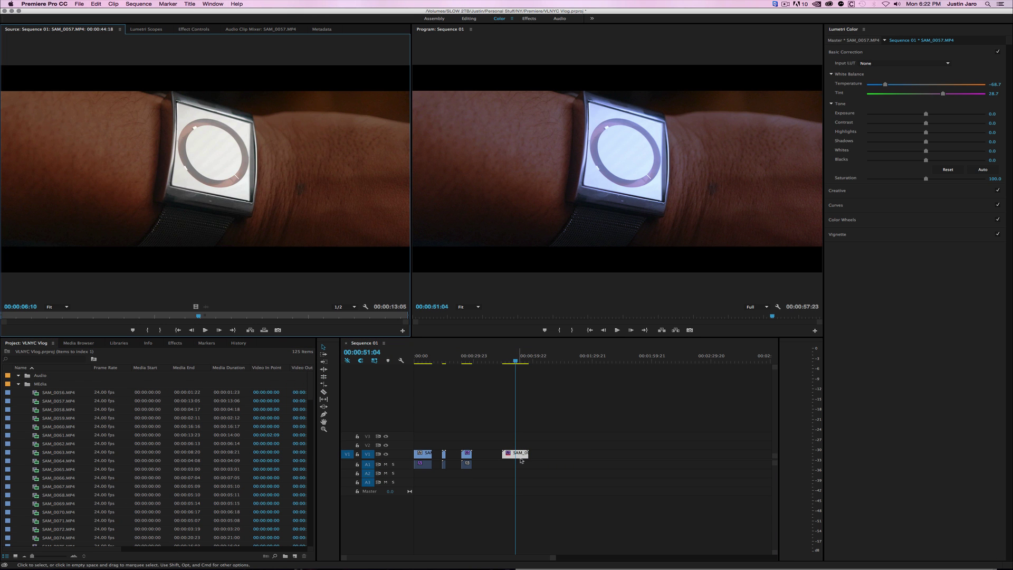
pyautogui.click(147, 30)
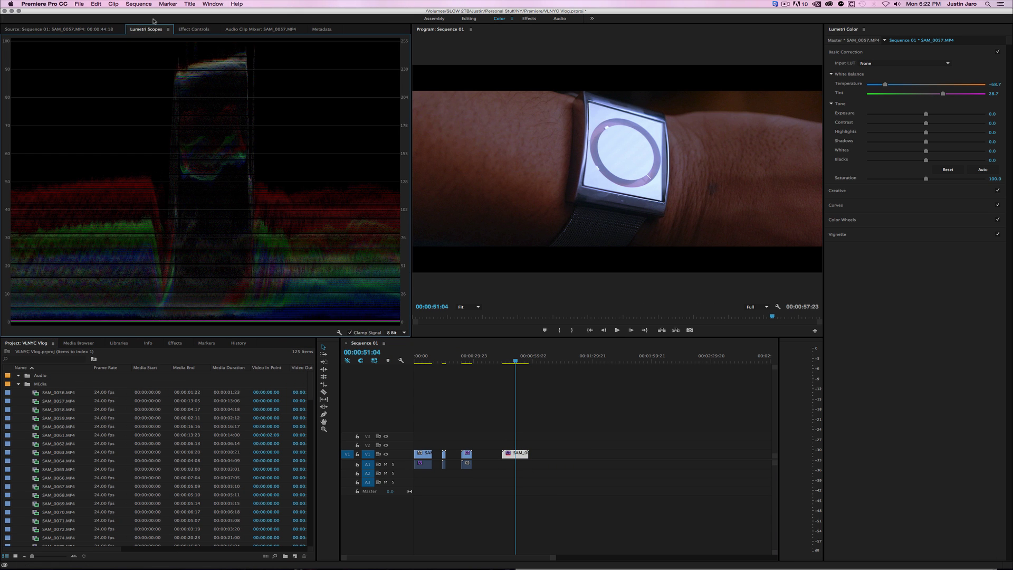
# - Zoom the watch clip to Scale 686 at Position 678, 1168 so the white face fills the monitor
pyautogui.hotkey('shift', '5')
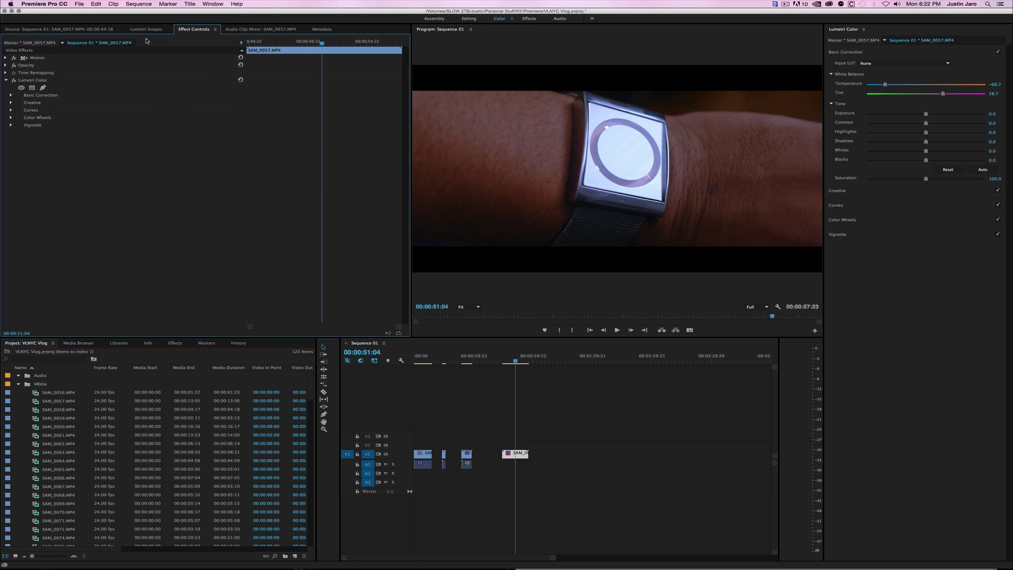
pyautogui.click(6, 57)
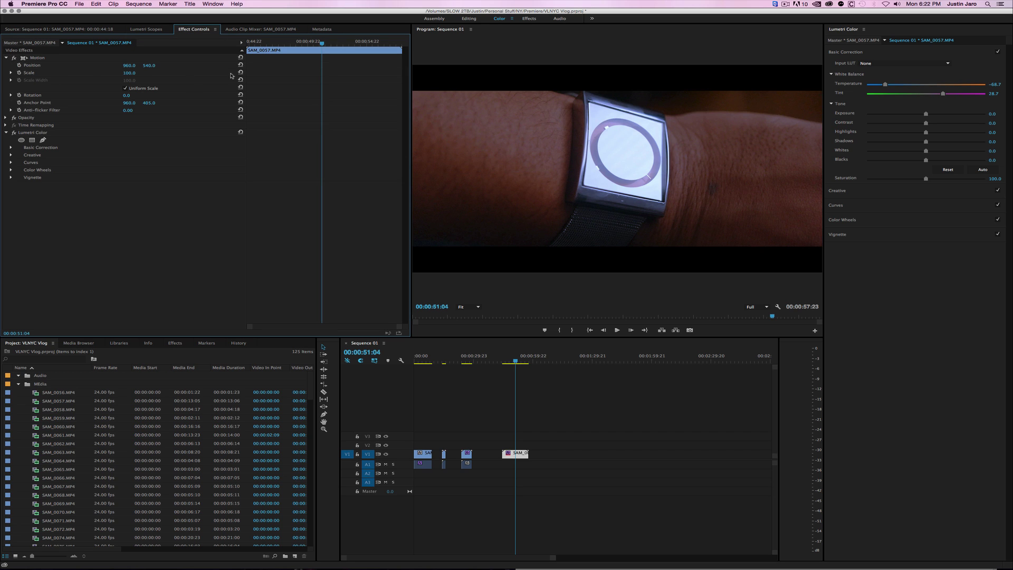
pyautogui.moveTo(137, 75); pyautogui.dragTo(271, 75)
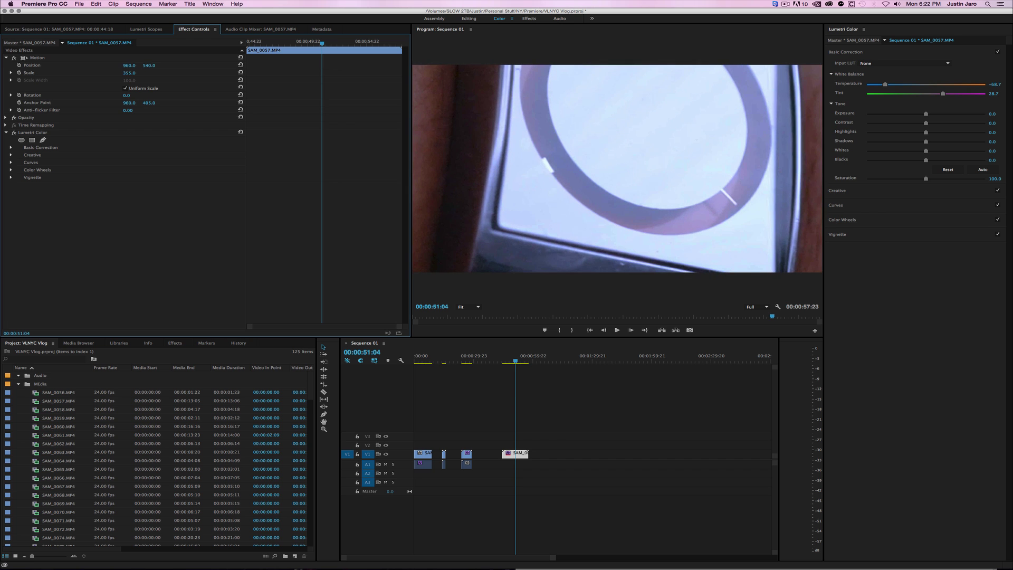
pyautogui.moveTo(148, 66); pyautogui.dragTo(304, 72)
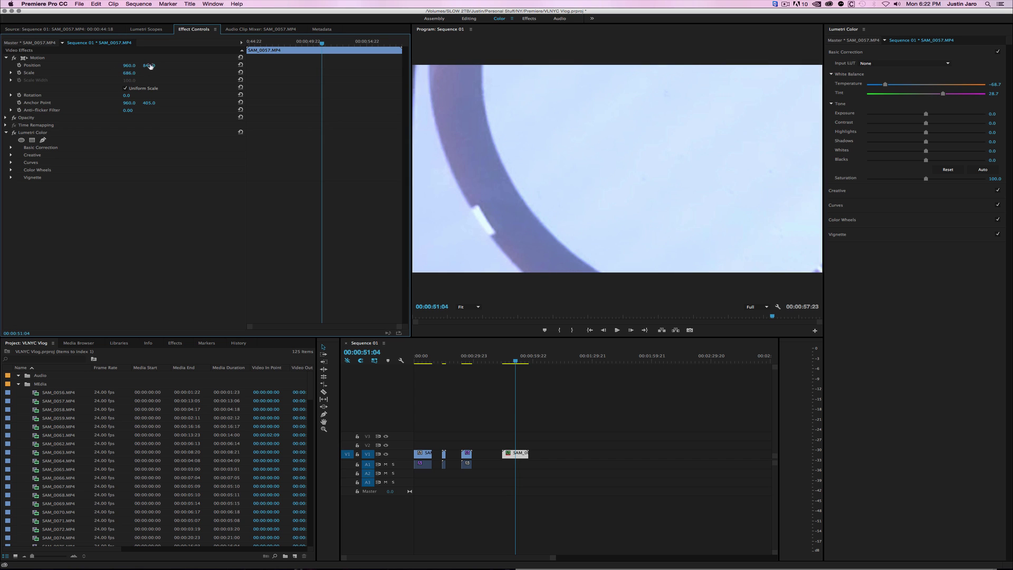
pyautogui.moveTo(150, 65); pyautogui.dragTo(21, 66)
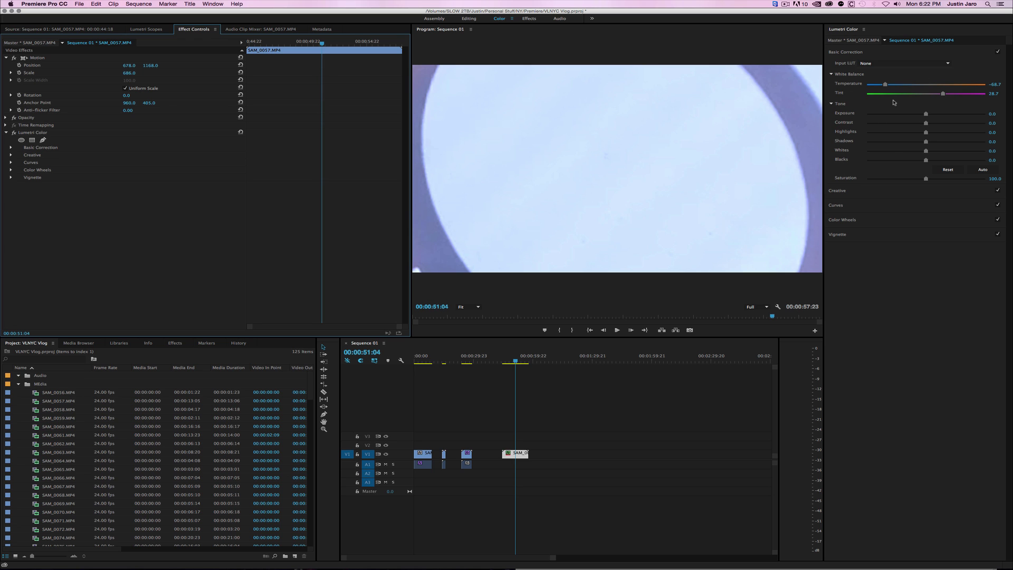
pyautogui.click(147, 30)
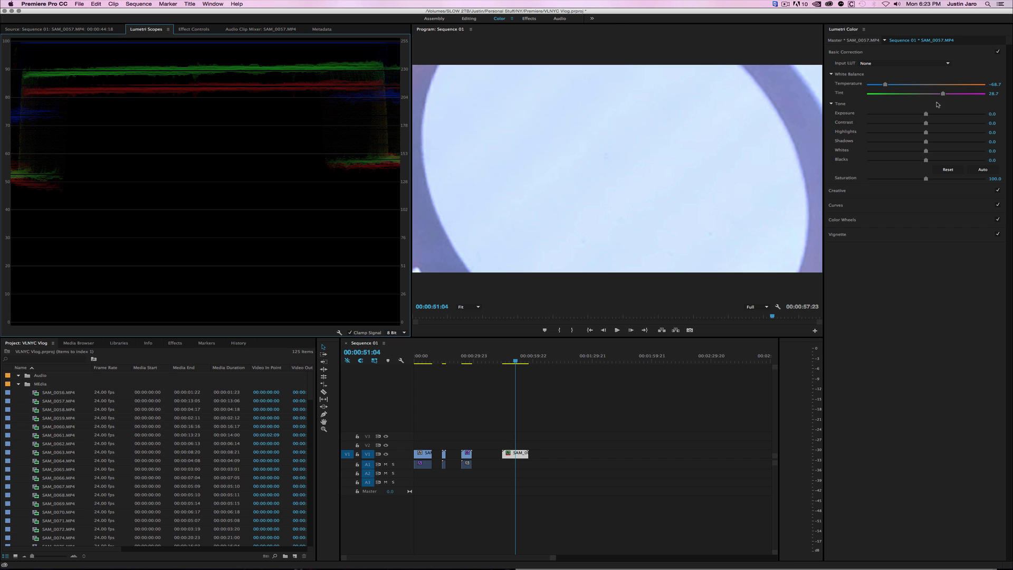
# - Balance the watch clip to Temperature -2.7 and Tint 0.7 so its face reads neutral white
pyautogui.moveTo(886, 86); pyautogui.dragTo(925, 84)
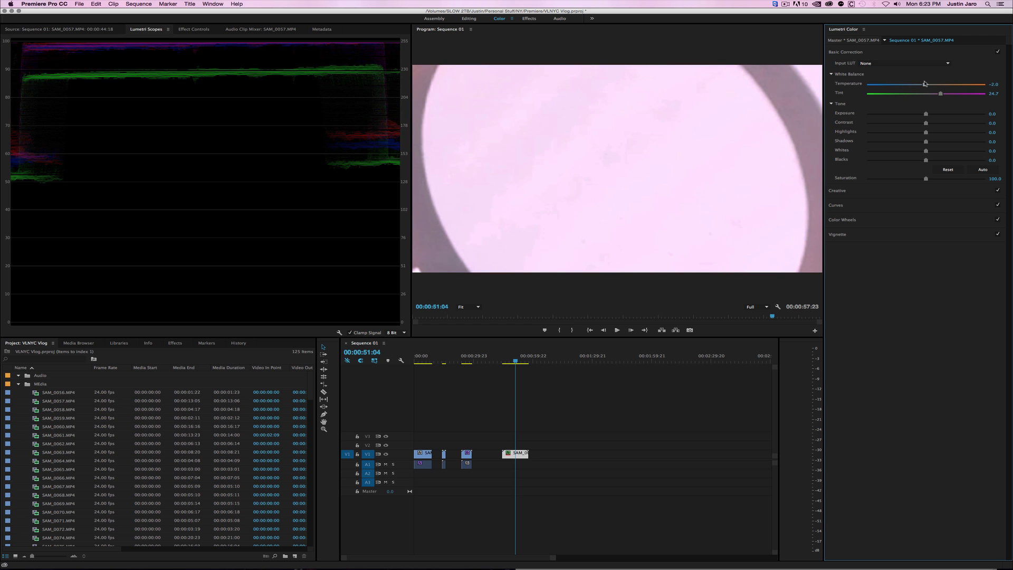
pyautogui.moveTo(941, 95); pyautogui.dragTo(927, 97)
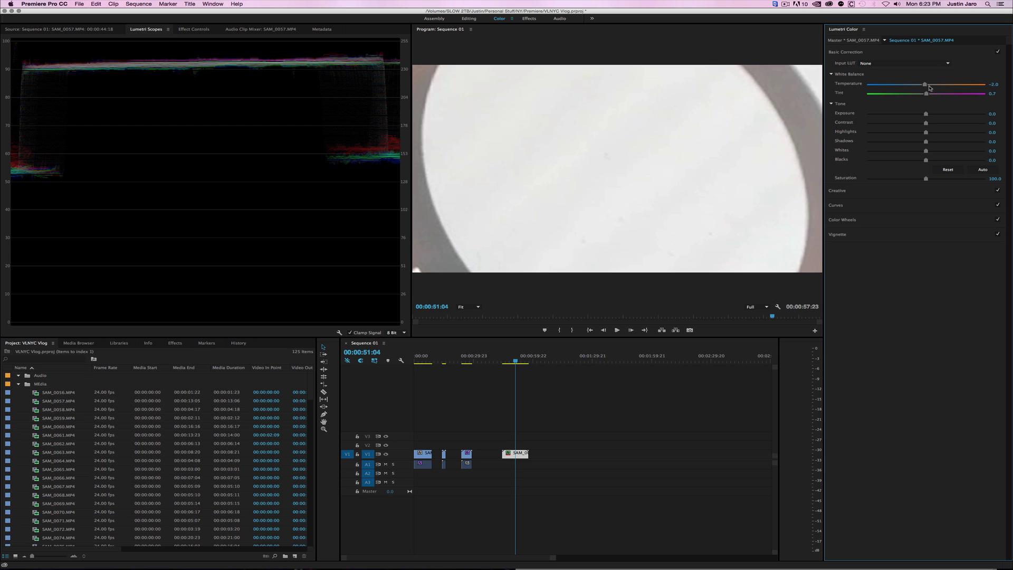
pyautogui.moveTo(926, 87); pyautogui.dragTo(924, 87)
pyautogui.click(191, 30)
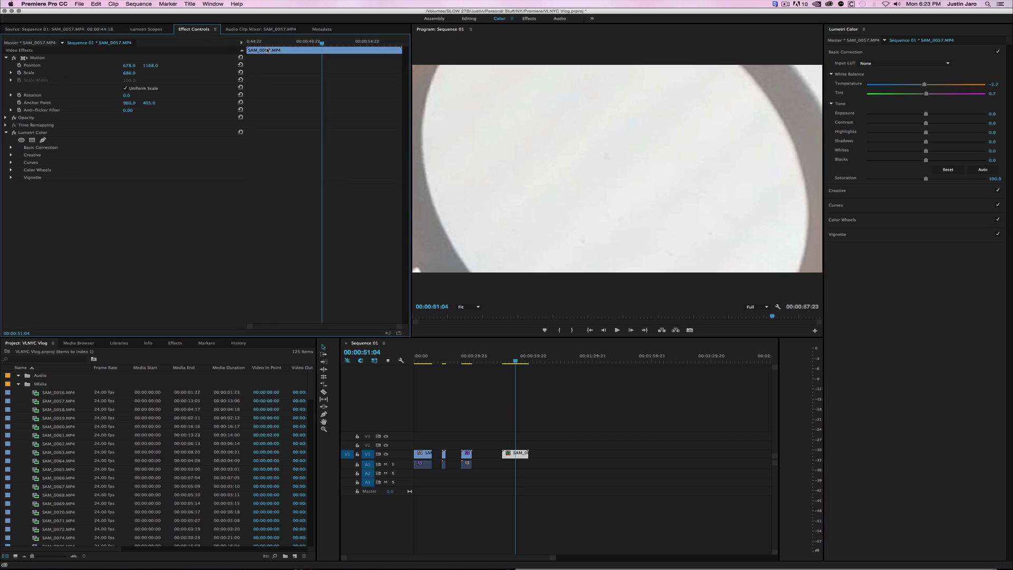
# - Reset the watch clip's Motion zoom and move the playhead onto the escalator clip SAM_0067
pyautogui.click(241, 58)
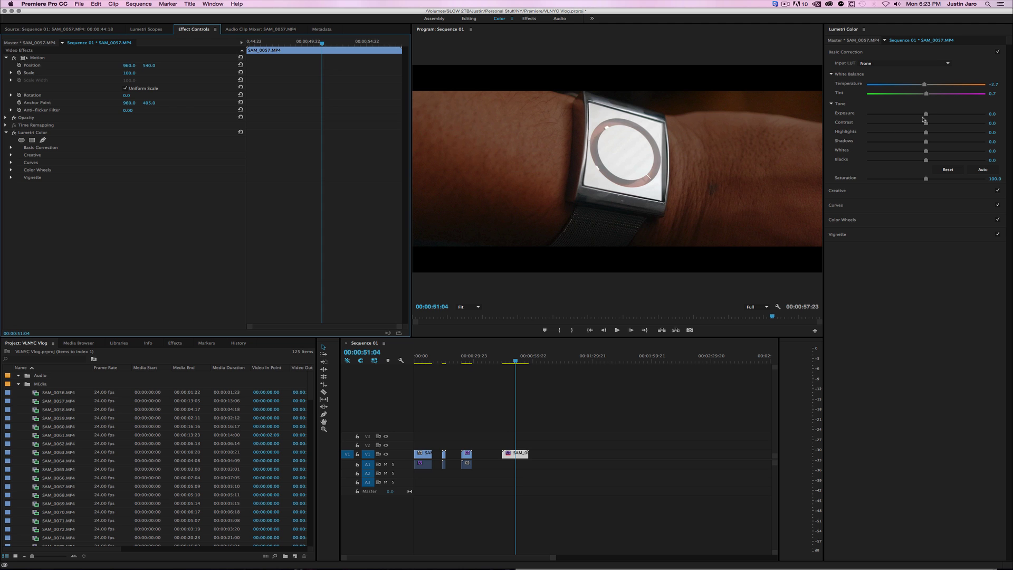
pyautogui.moveTo(926, 114); pyautogui.dragTo(929, 115)
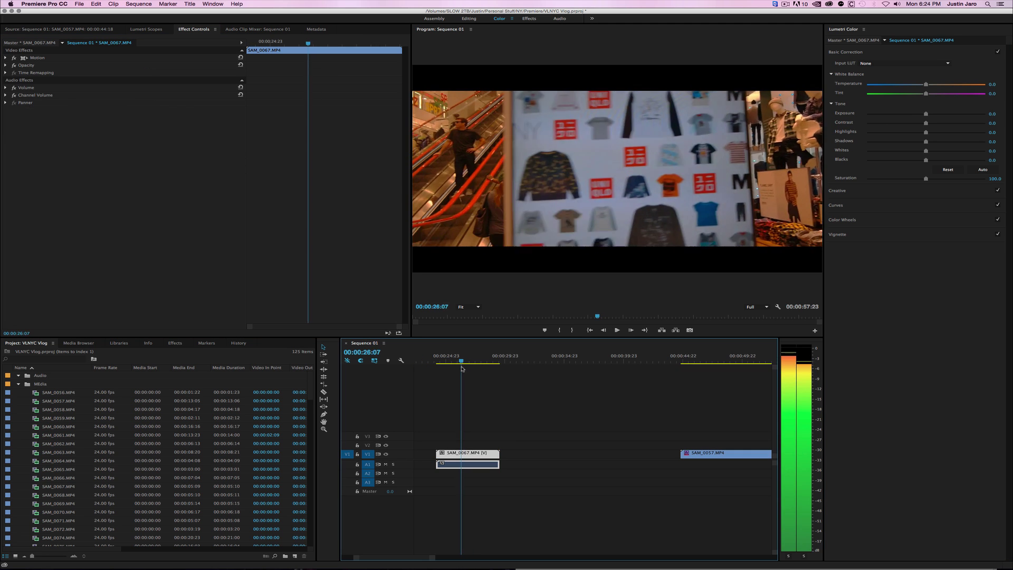
pyautogui.moveTo(458, 370); pyautogui.dragTo(448, 379)
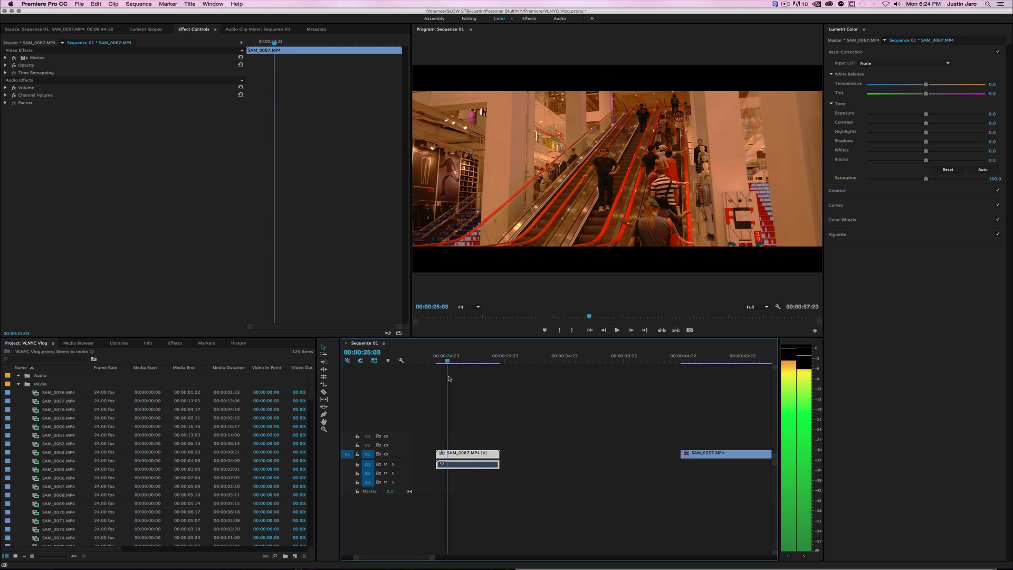
pyautogui.moveTo(469, 362); pyautogui.dragTo(496, 360)
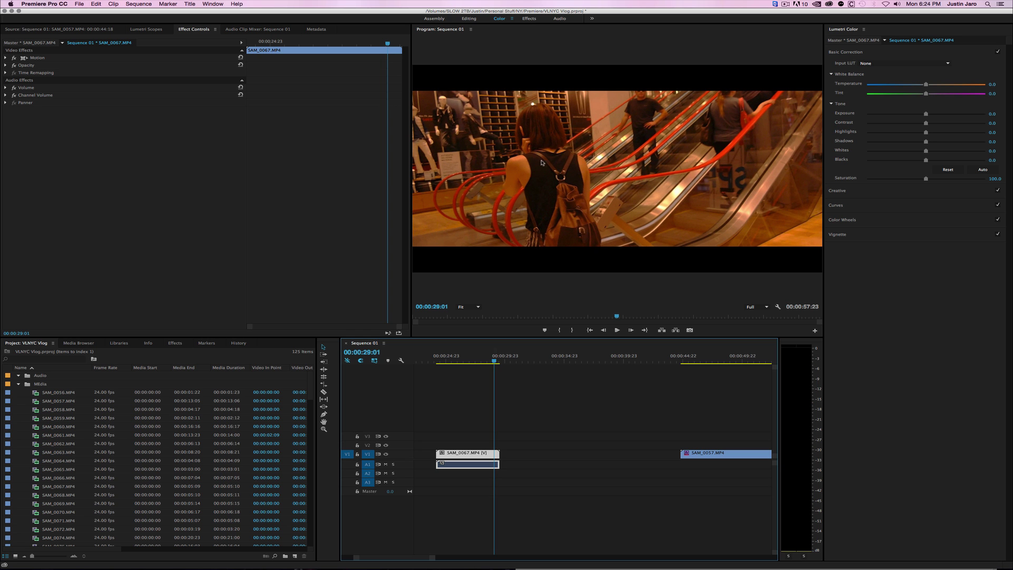
# - Select the escalator clip SAM_0067 and show its Motion properties in Effect Controls
pyautogui.click(147, 30)
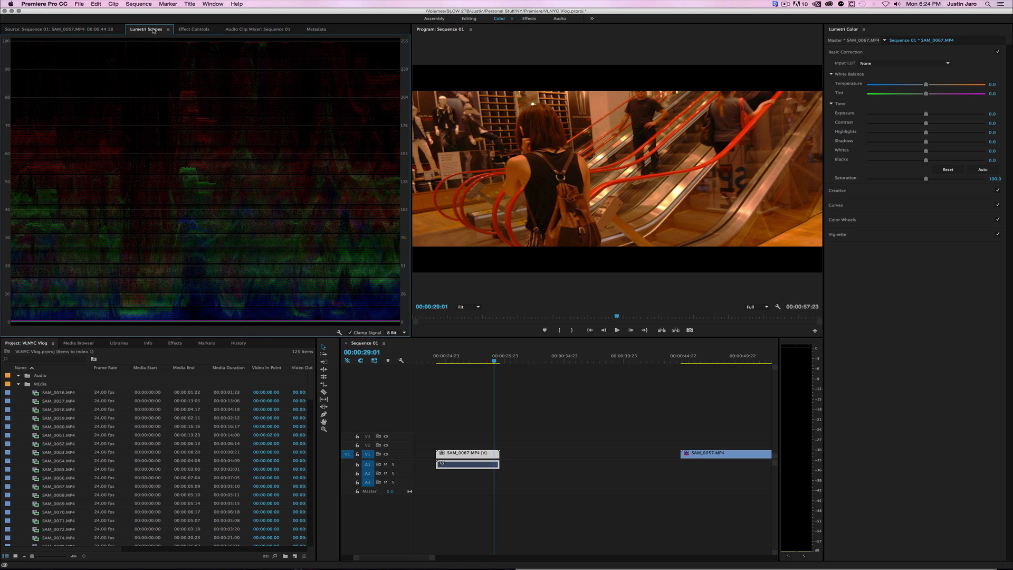
pyautogui.click(195, 29)
pyautogui.click(6, 58)
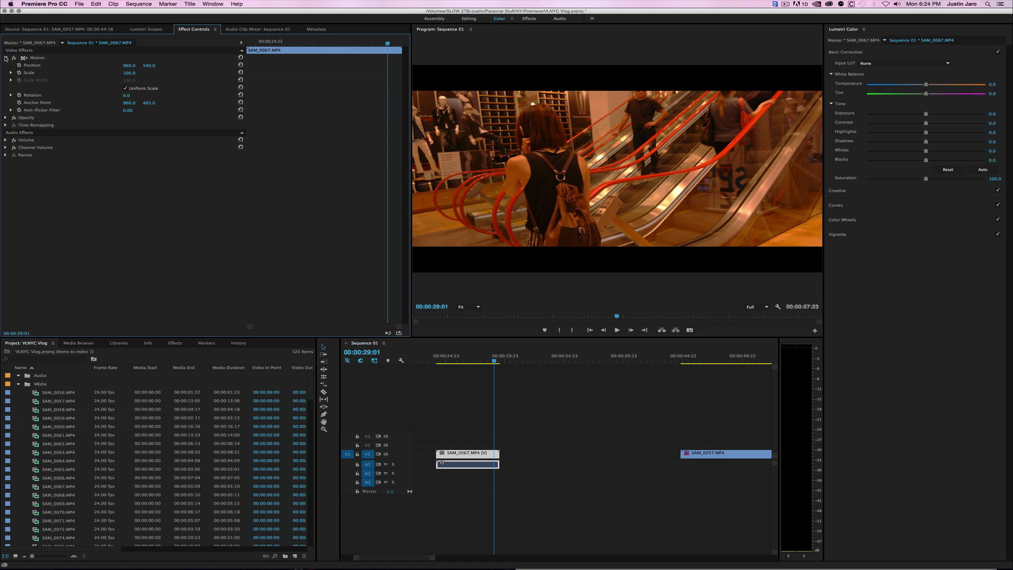
pyautogui.click(488, 457)
pyautogui.doubleClick(474, 456)
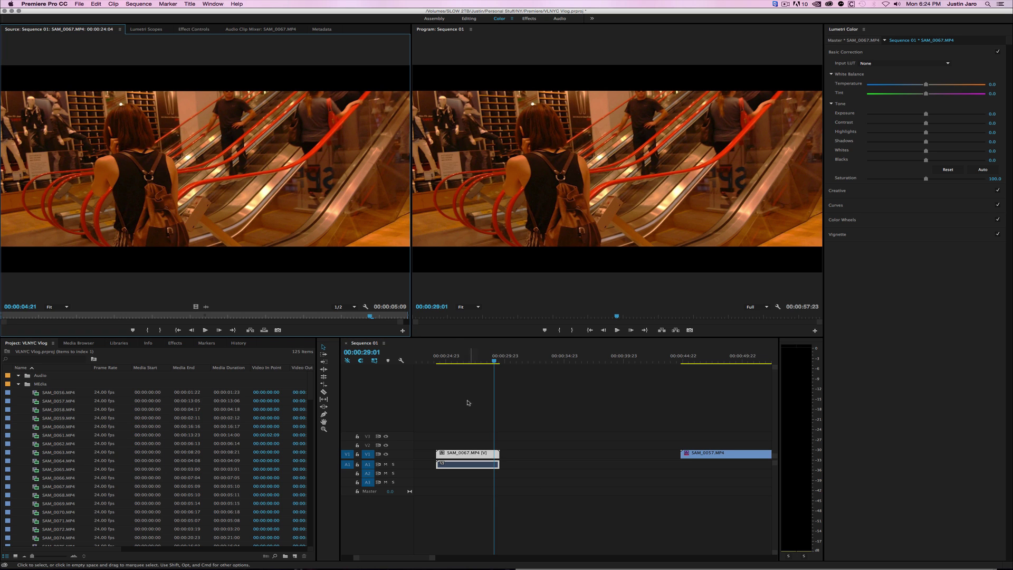
pyautogui.click(191, 31)
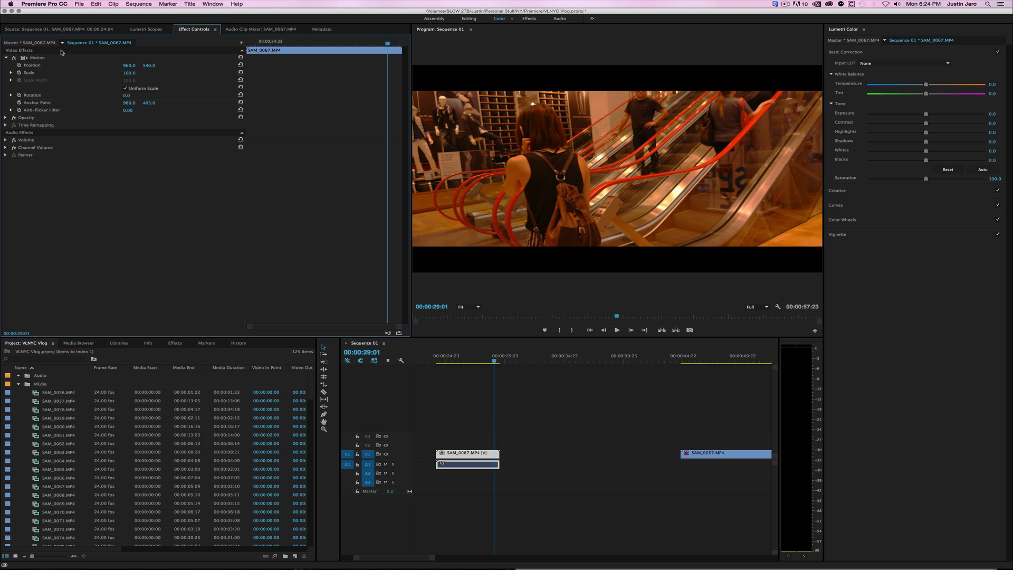
# - Scale the escalator clip to 2564 and pan it onto a dark, nearly uniform patch
pyautogui.moveTo(129, 73); pyautogui.dragTo(369, 73)
pyautogui.moveTo(129, 65); pyautogui.dragTo(167, 65)
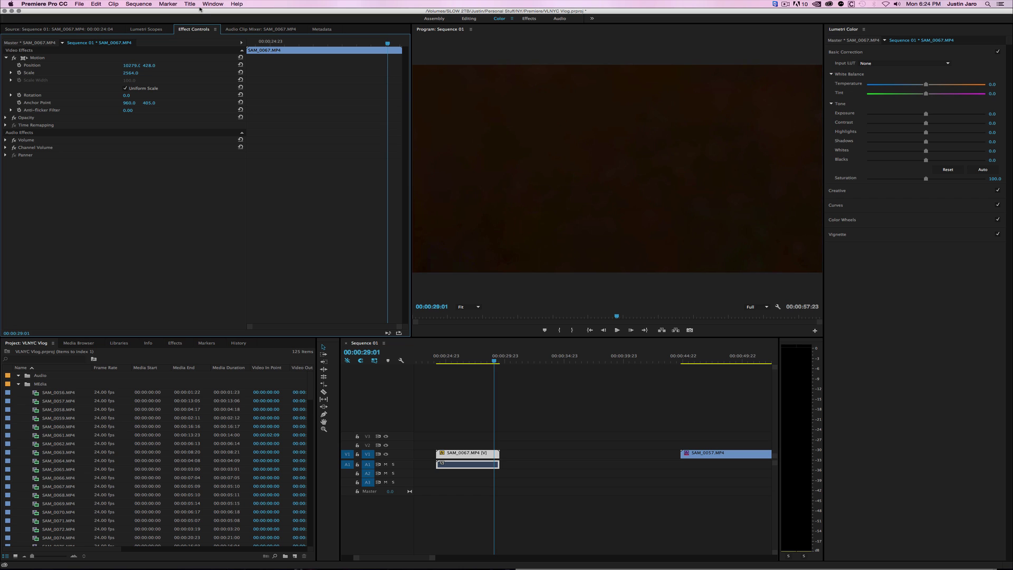
pyautogui.click(161, 30)
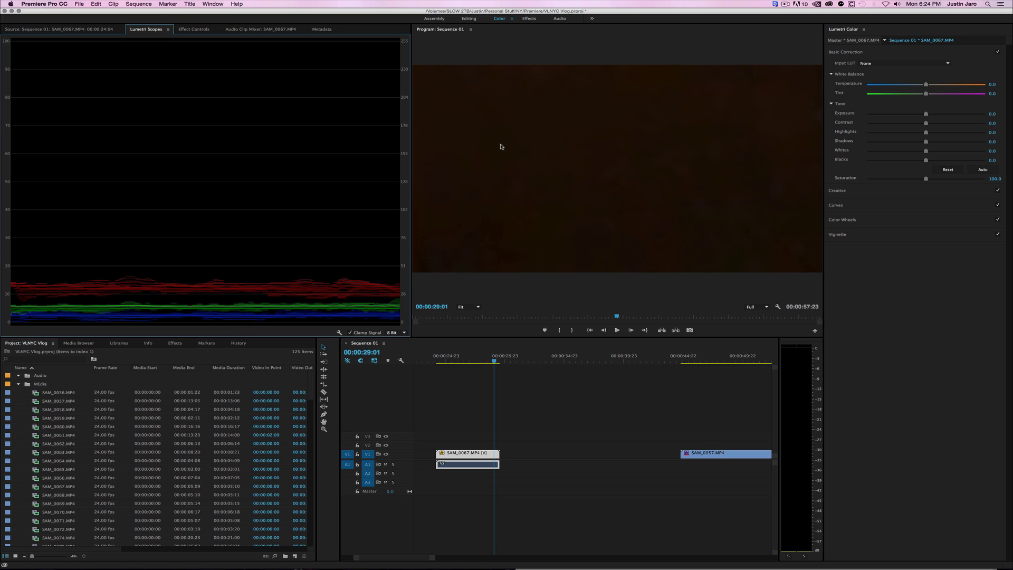
# - Push the escalator clip's Temperature and Tint to -100 and expand the Color Wheels section
pyautogui.moveTo(927, 87); pyautogui.dragTo(864, 117)
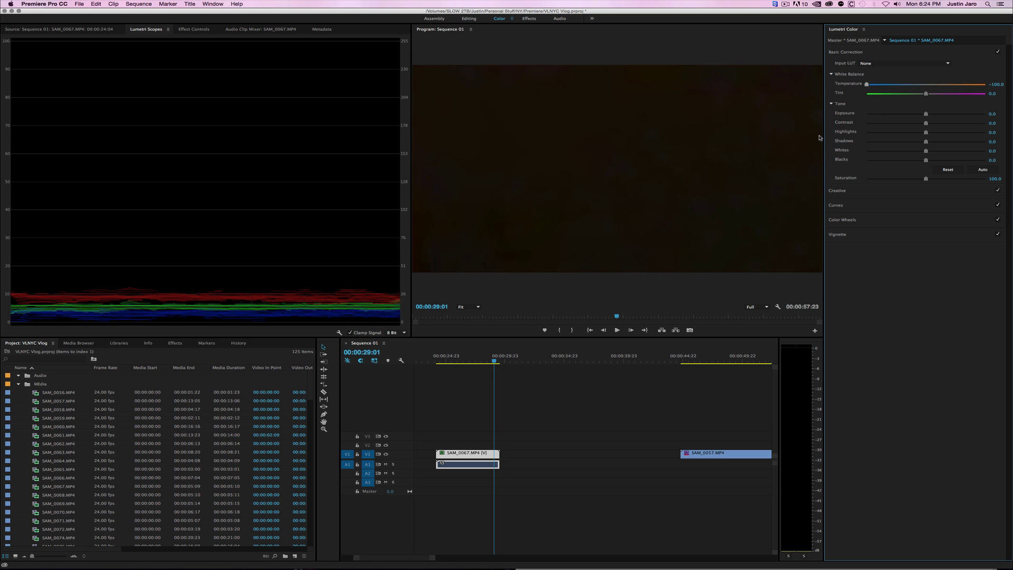
pyautogui.moveTo(926, 94); pyautogui.dragTo(845, 116)
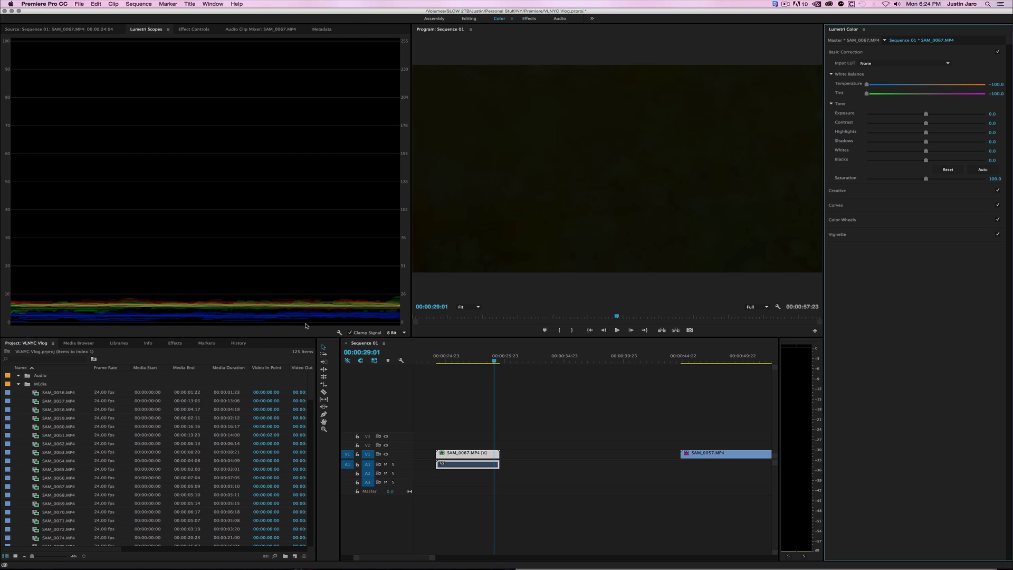
pyautogui.click(877, 220)
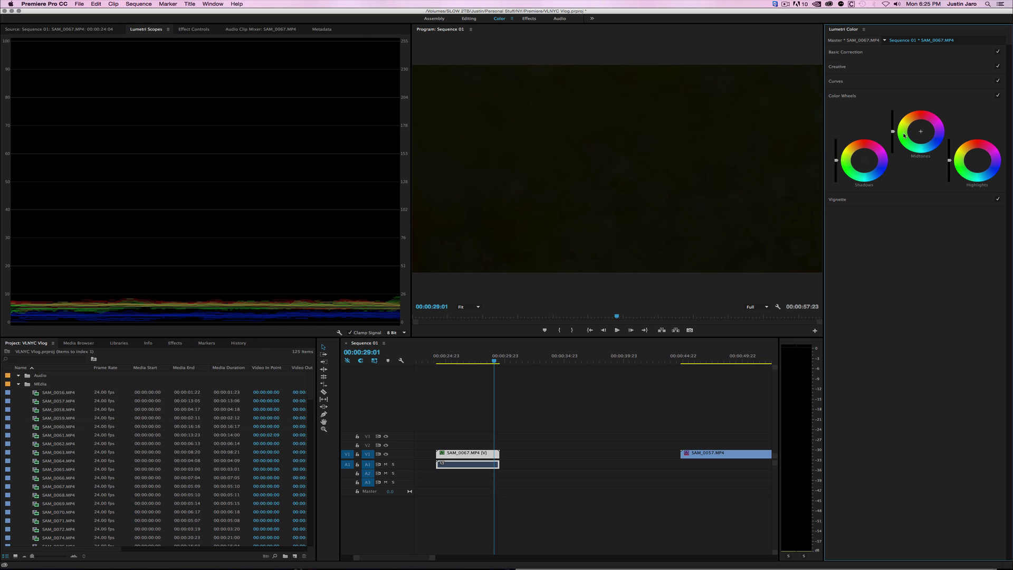
# - Shift the escalator clip's midtones and shadows colour wheels away from neutral
pyautogui.moveTo(924, 132); pyautogui.dragTo(926, 135)
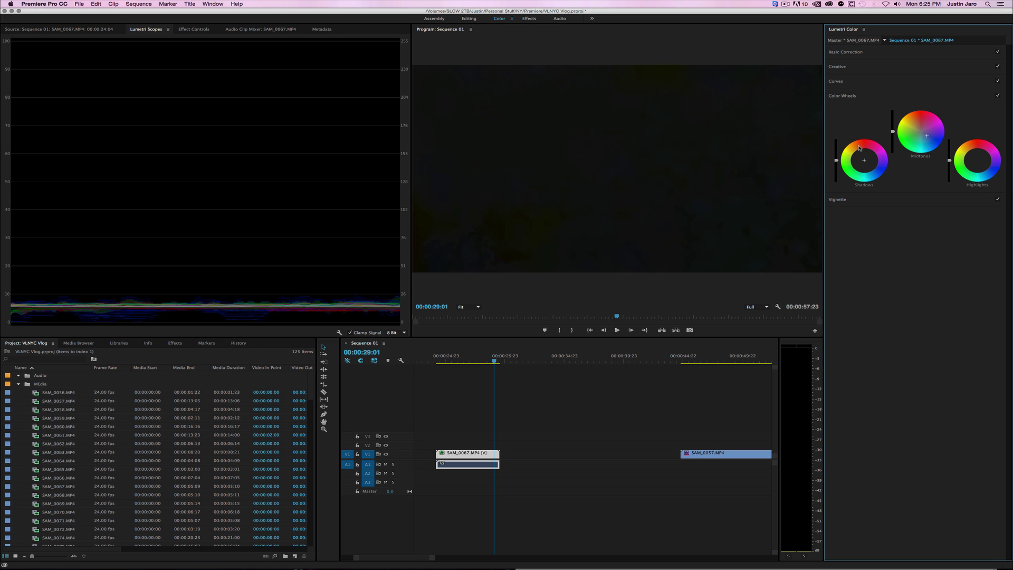
pyautogui.click(198, 29)
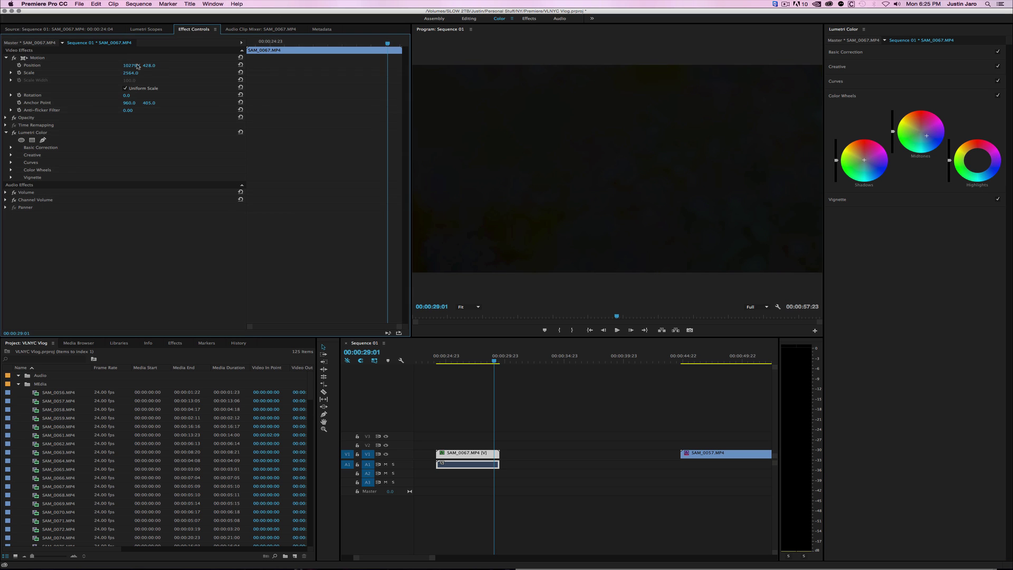
# - Reset SAM_0067's Motion and scale it to 952 at position 960, 3459 for a close-up
pyautogui.click(240, 58)
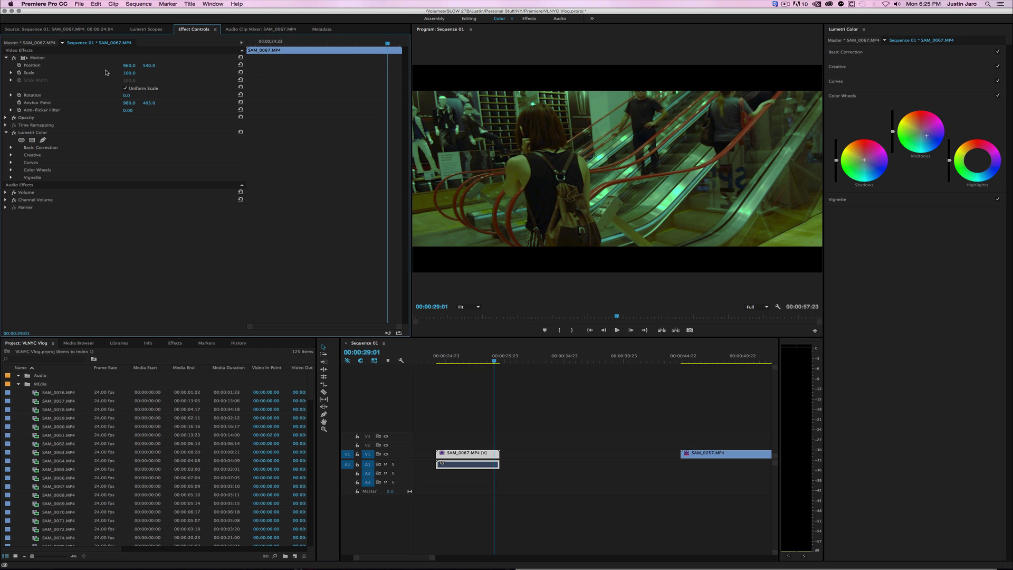
pyautogui.moveTo(128, 75); pyautogui.dragTo(174, 64)
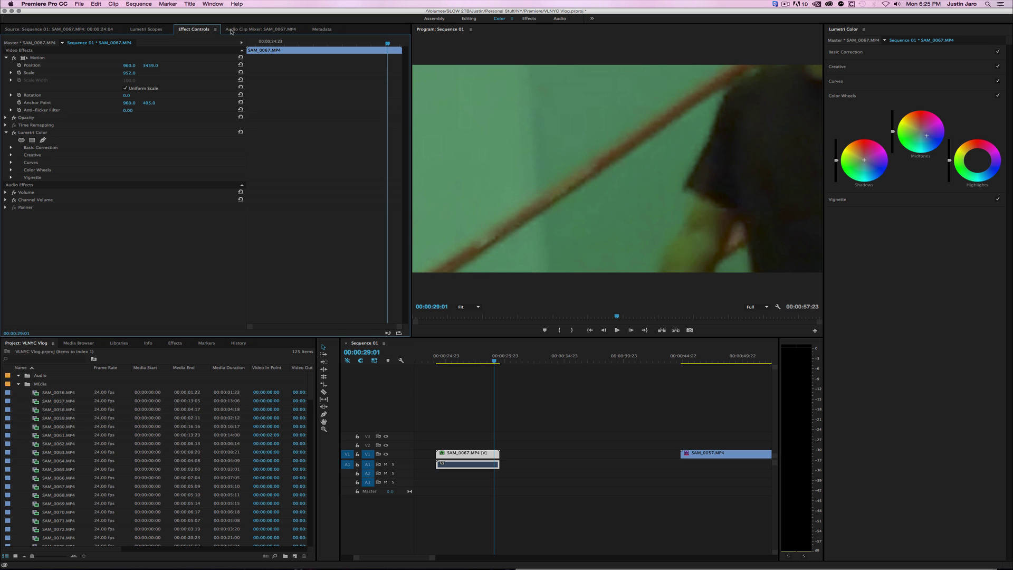
pyautogui.click(145, 30)
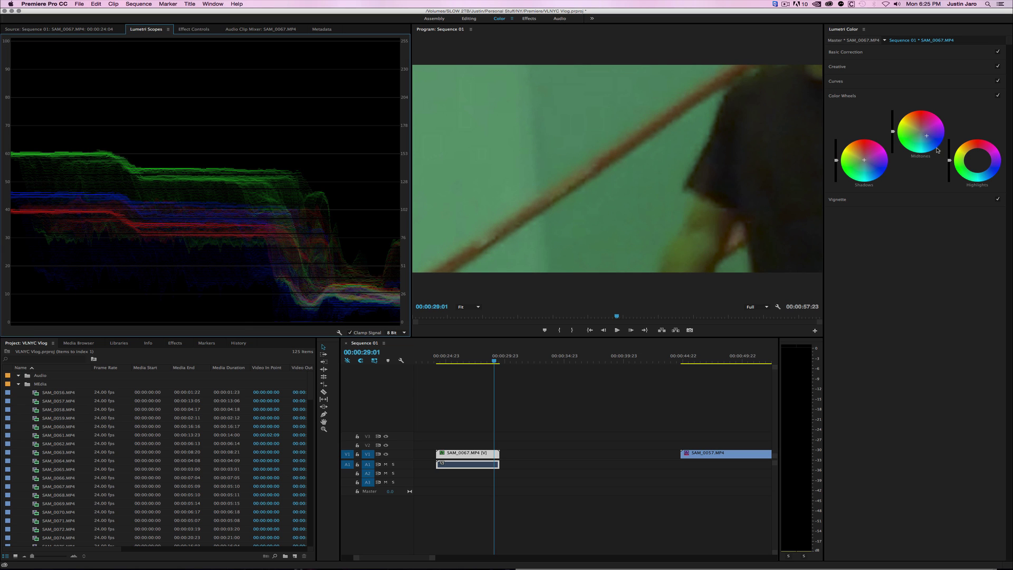
# - Nudge the midtones colour wheel and warm the shadows wheel slightly
pyautogui.click(907, 52)
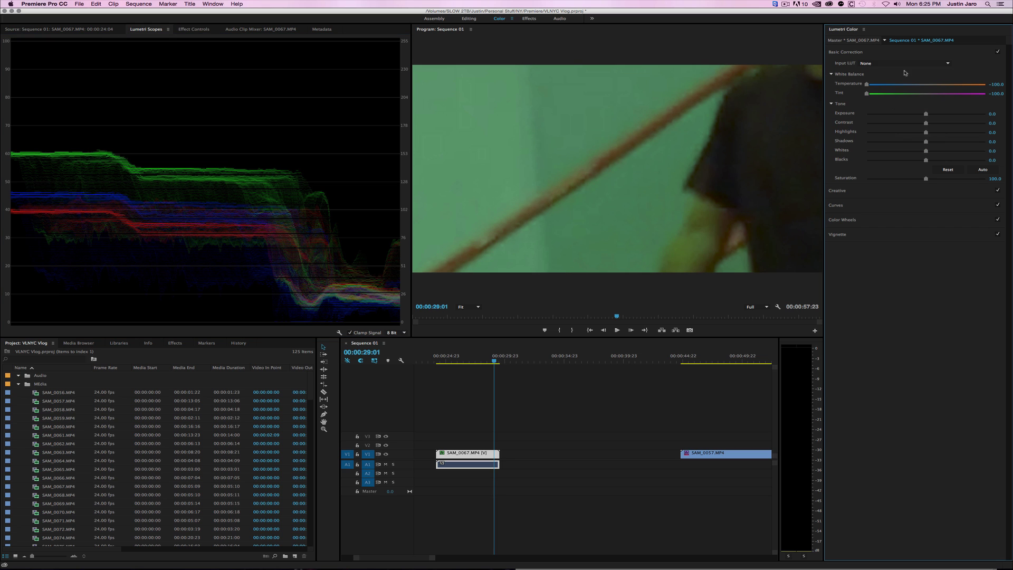
pyautogui.click(902, 217)
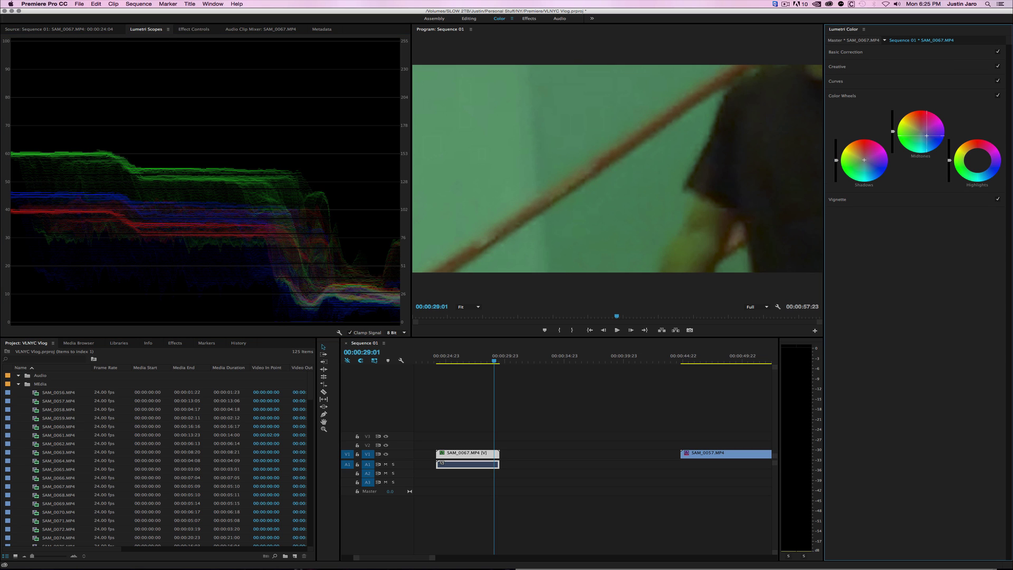
pyautogui.moveTo(925, 135); pyautogui.dragTo(934, 133)
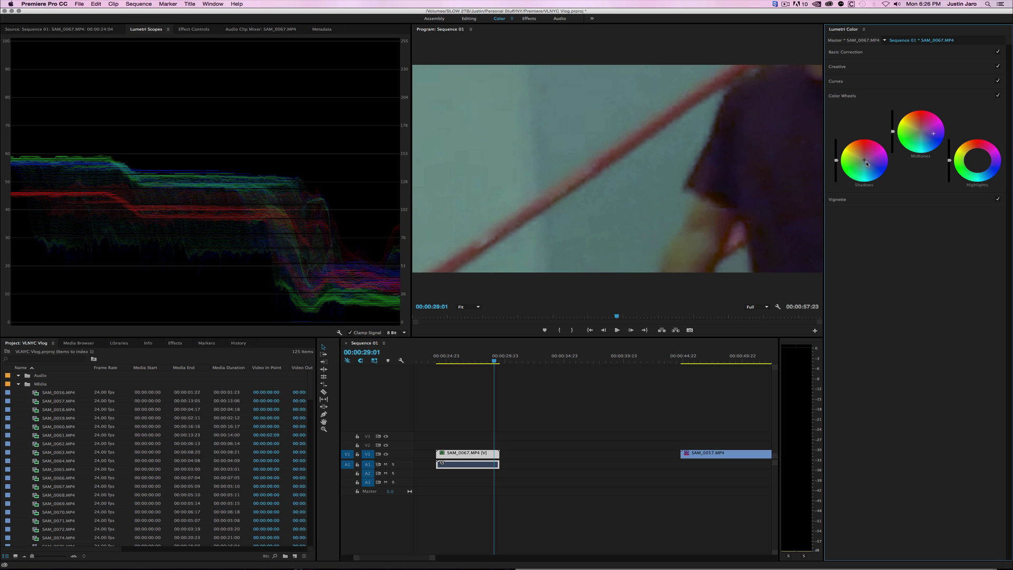
pyautogui.moveTo(864, 159); pyautogui.dragTo(864, 159)
# - Disable Color Wheels and set the white balance to Temperature -100 and Tint -12.7
pyautogui.click(1001, 96)
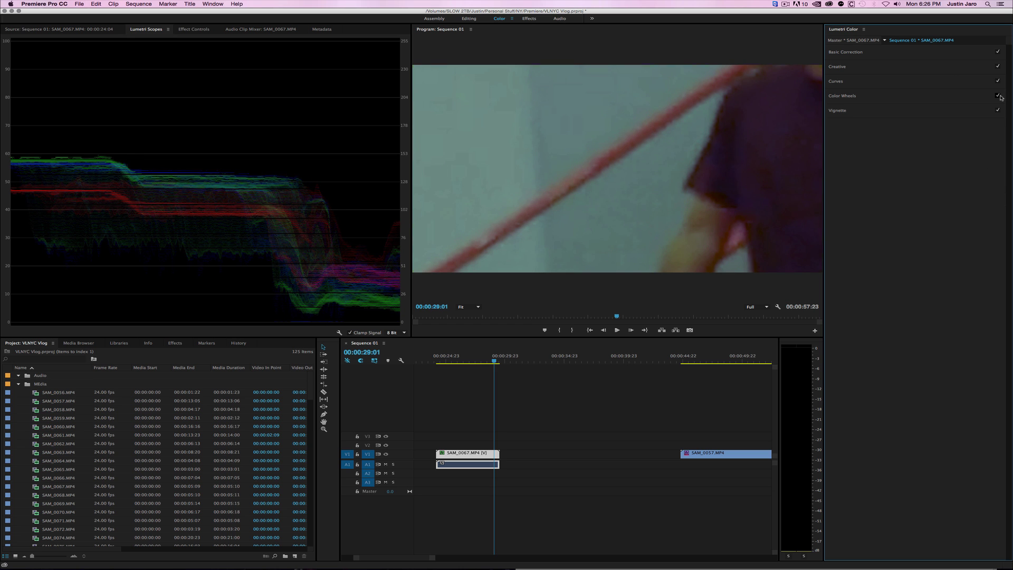
pyautogui.click(913, 51)
pyautogui.click(925, 84)
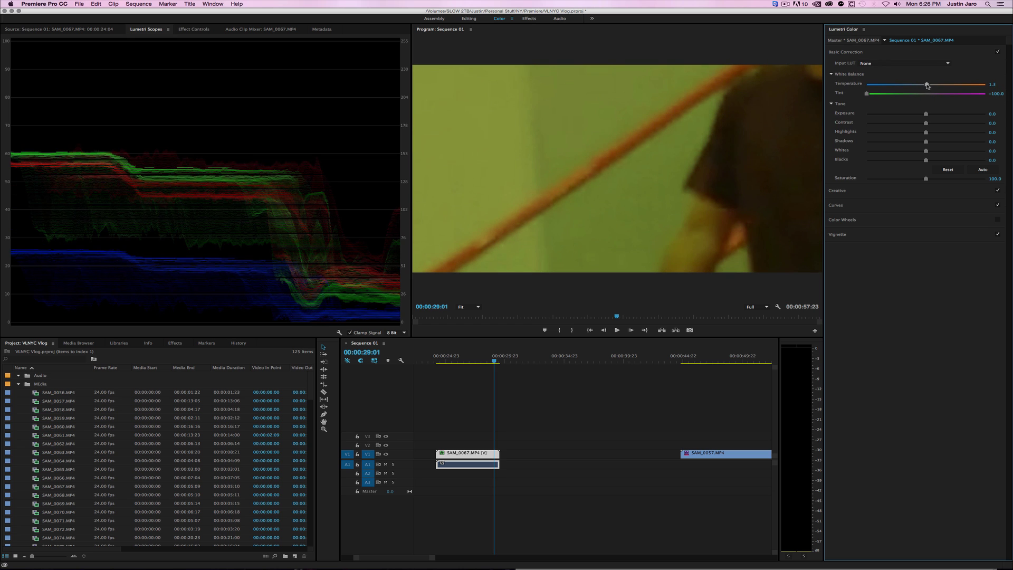
pyautogui.click(927, 94)
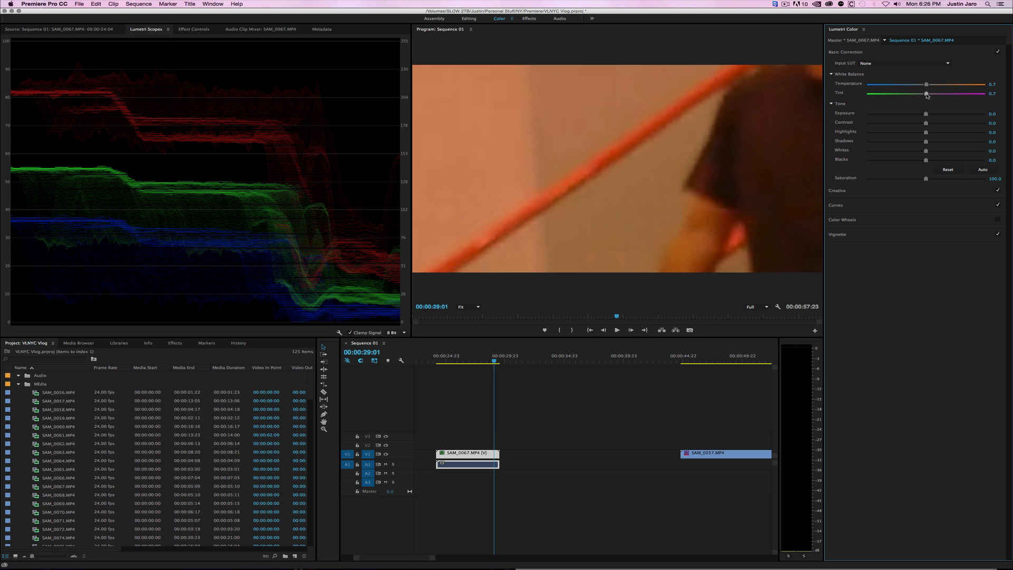
pyautogui.moveTo(927, 94); pyautogui.dragTo(879, 88)
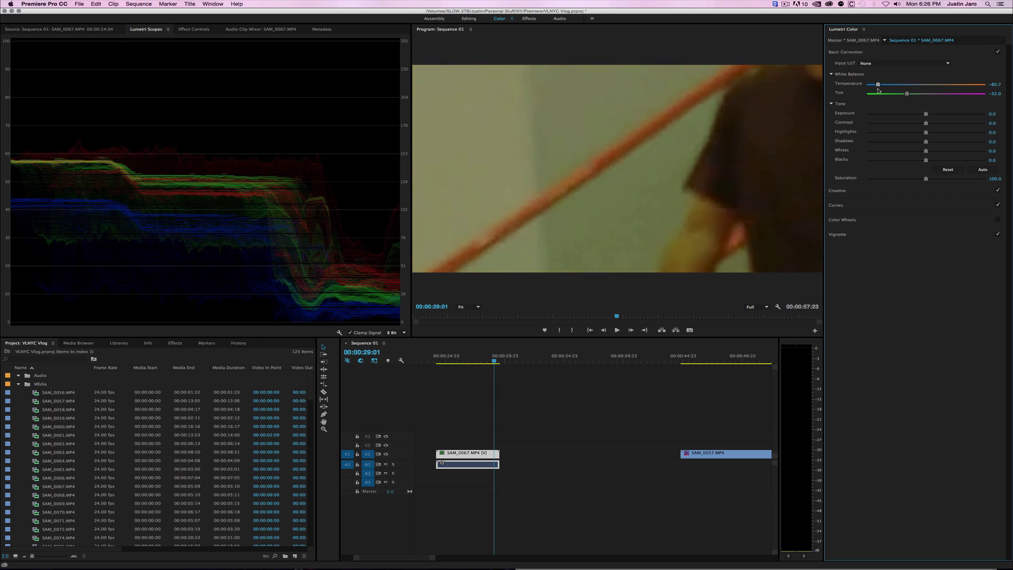
pyautogui.moveTo(908, 95); pyautogui.dragTo(858, 94)
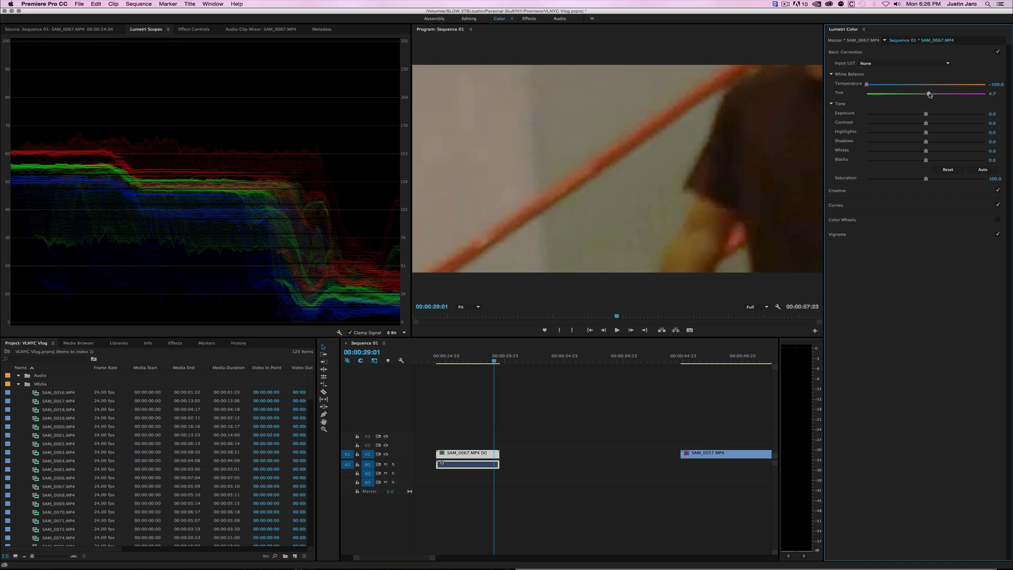
pyautogui.moveTo(930, 95)
pyautogui.mouseDown()
pyautogui.moveTo(908, 99)
pyautogui.moveTo(919, 99)
pyautogui.mouseUp()
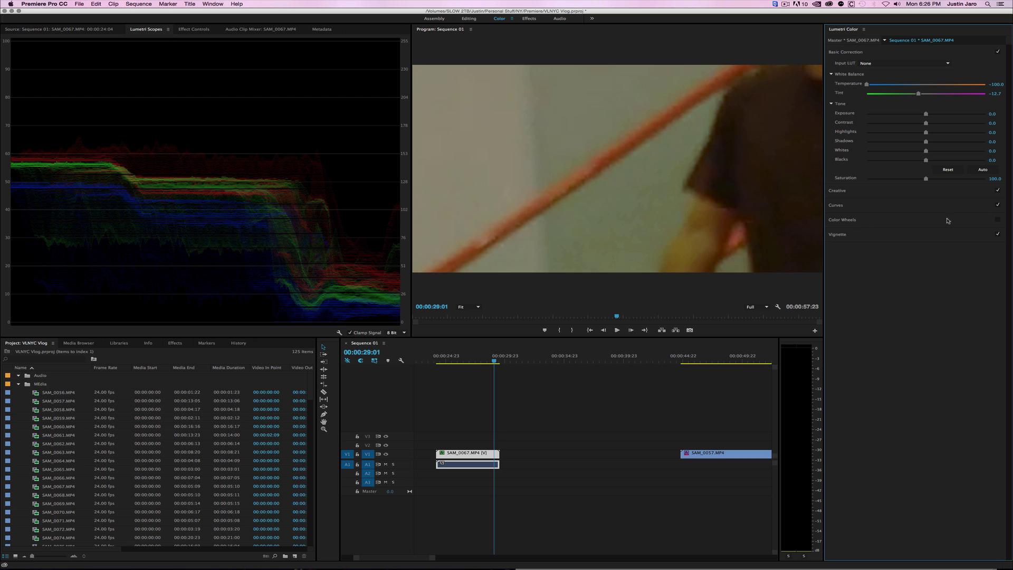
# - Re-enable Color Wheels, shift the Midtones puck to remove the green cast, and reset the clip to full frame
pyautogui.click(997, 220)
pyautogui.click(942, 220)
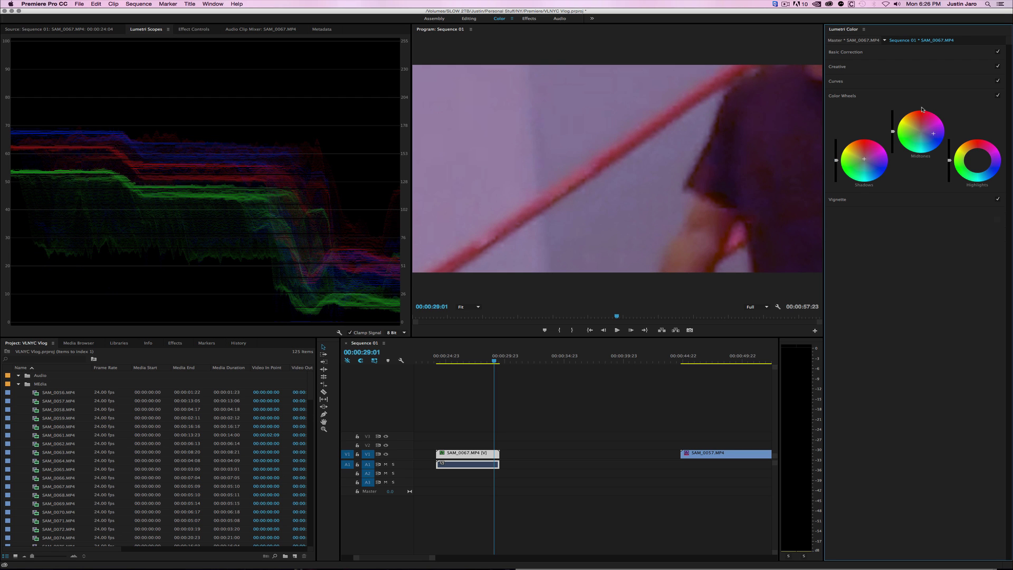
pyautogui.moveTo(933, 140); pyautogui.dragTo(917, 133)
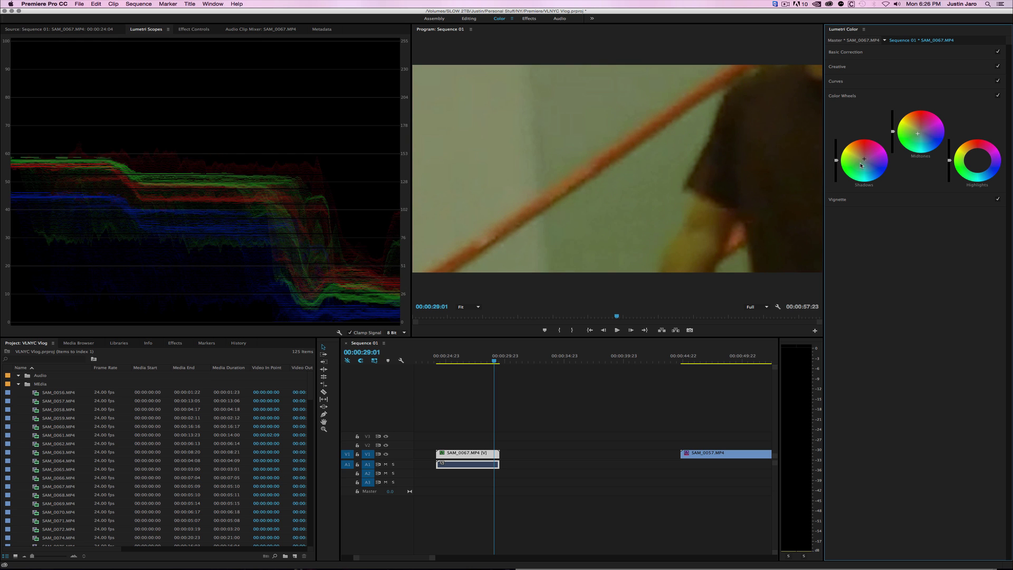
pyautogui.moveTo(864, 159); pyautogui.dragTo(864, 161)
pyautogui.moveTo(917, 133); pyautogui.dragTo(926, 133)
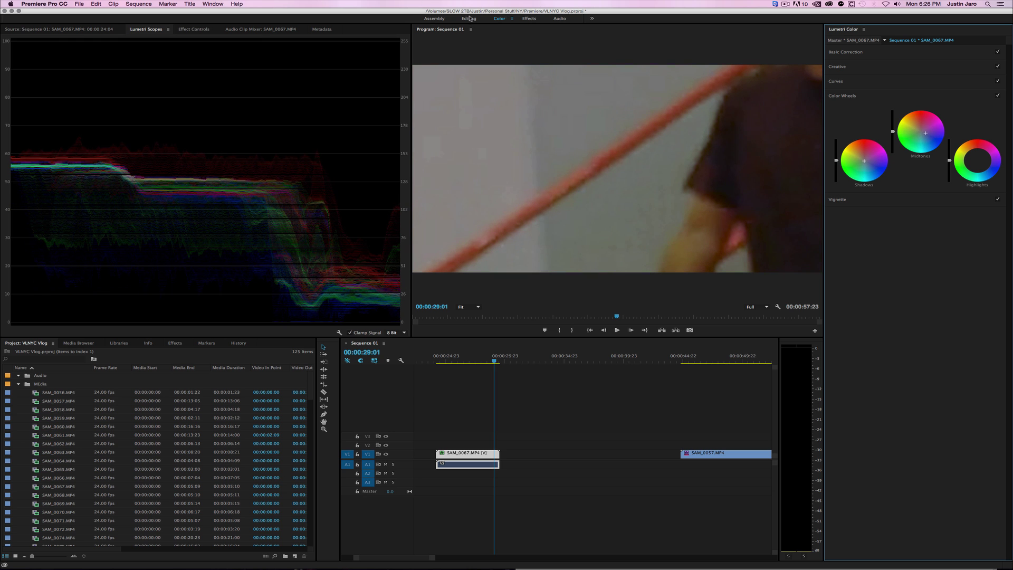
pyautogui.click(193, 29)
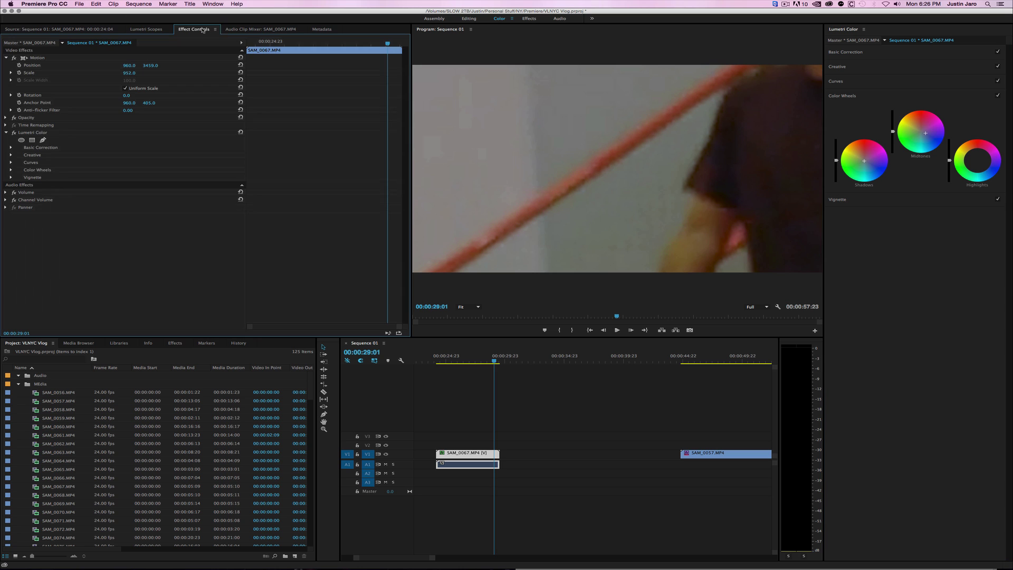
pyautogui.click(241, 57)
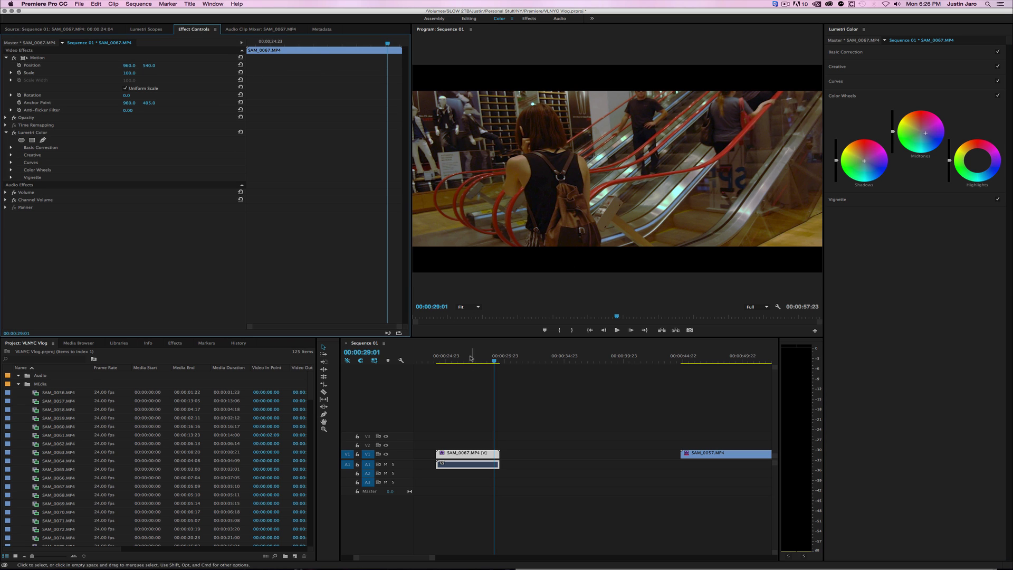
# - Scrub the timeline past the SAM_0067 escalator shot to SAM_0057 at 00:00:50:16, leaving clips deselected
pyautogui.moveTo(467, 362); pyautogui.dragTo(475, 363)
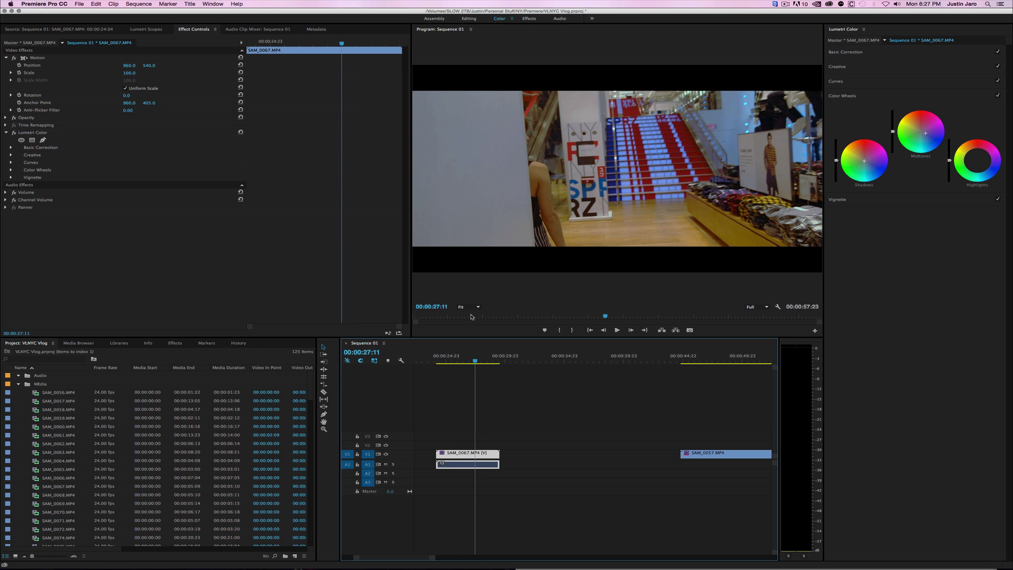
pyautogui.moveTo(475, 362); pyautogui.dragTo(491, 382)
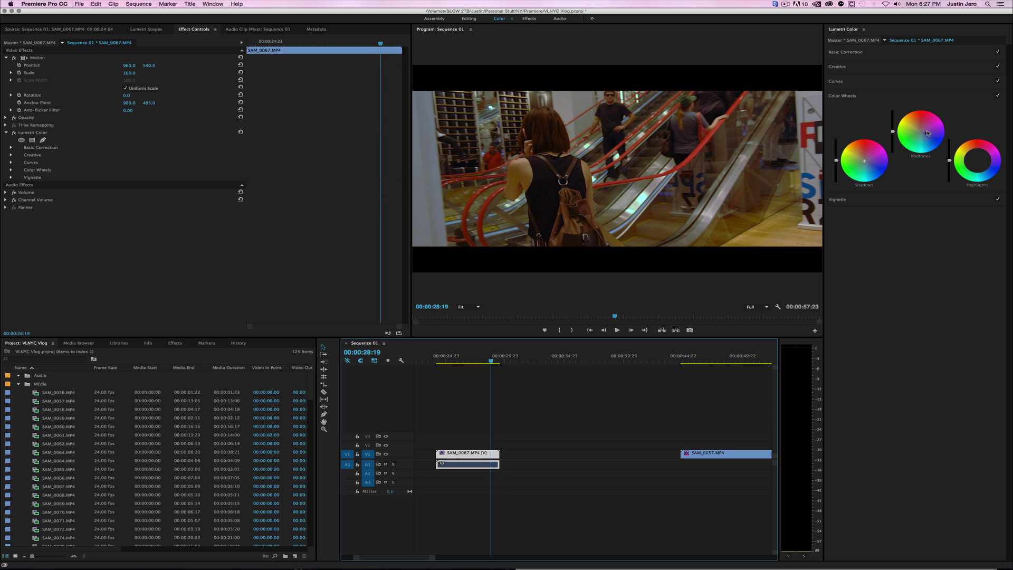
pyautogui.click(505, 402)
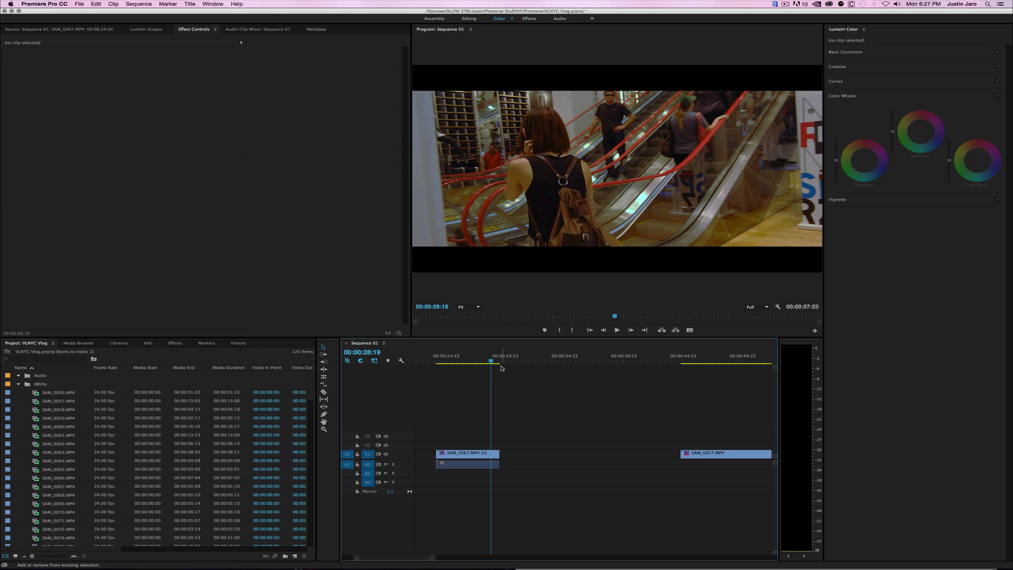
pyautogui.hscroll(-5, 531, 390)
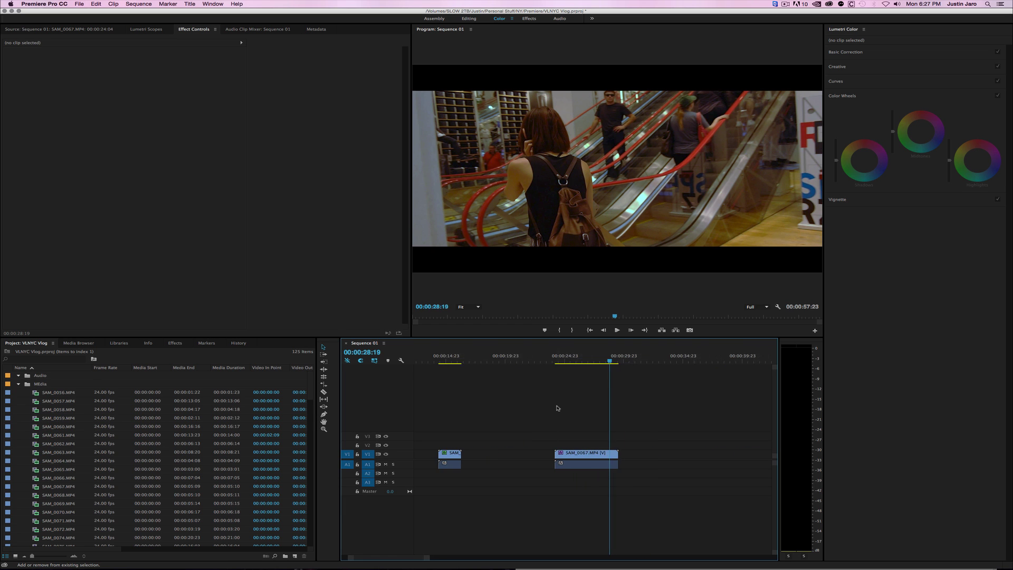
pyautogui.hscroll(-5, 558, 408)
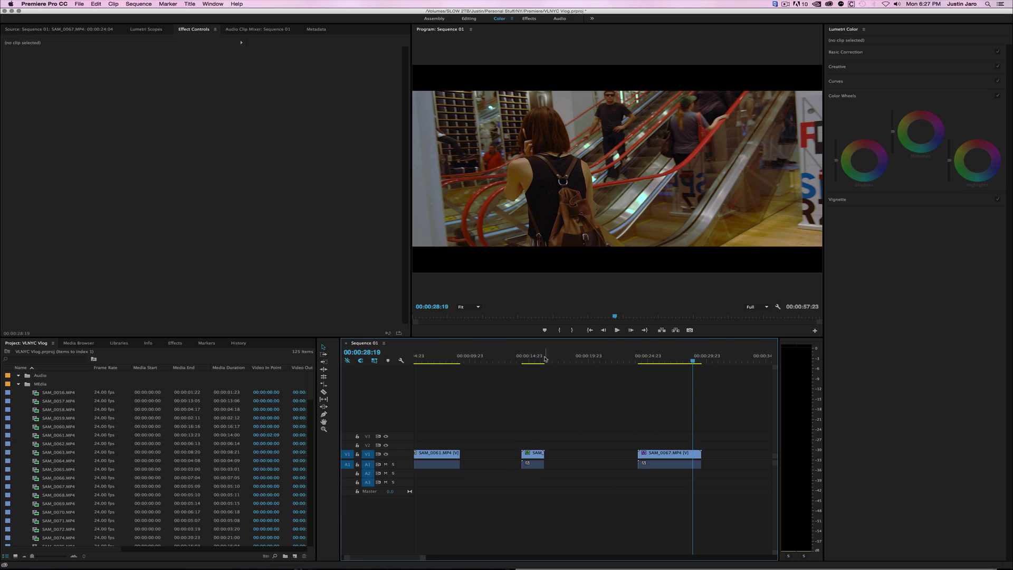
pyautogui.moveTo(529, 361); pyautogui.dragTo(689, 395)
pyautogui.hscroll(6, 680, 399)
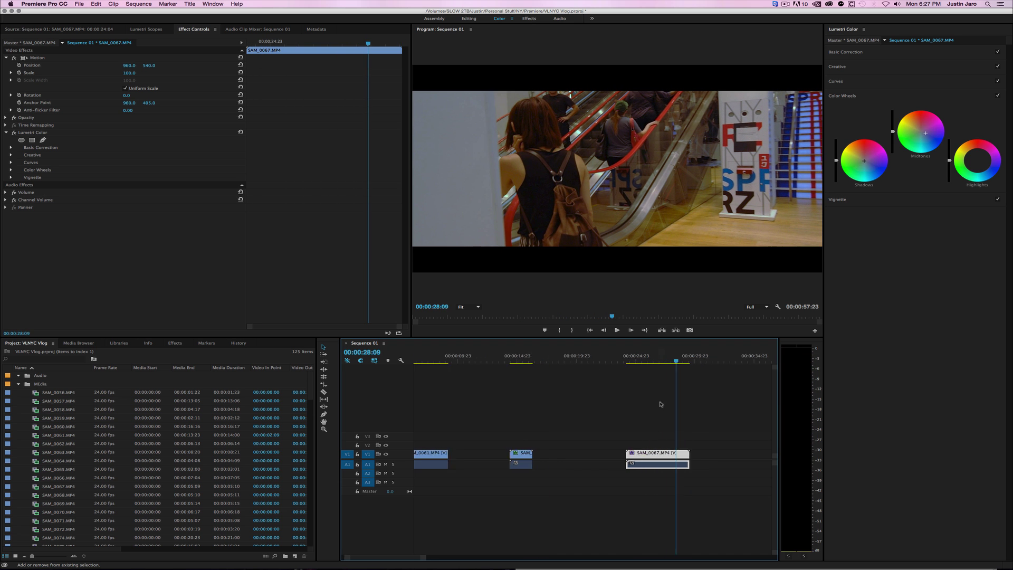
pyautogui.click(597, 356)
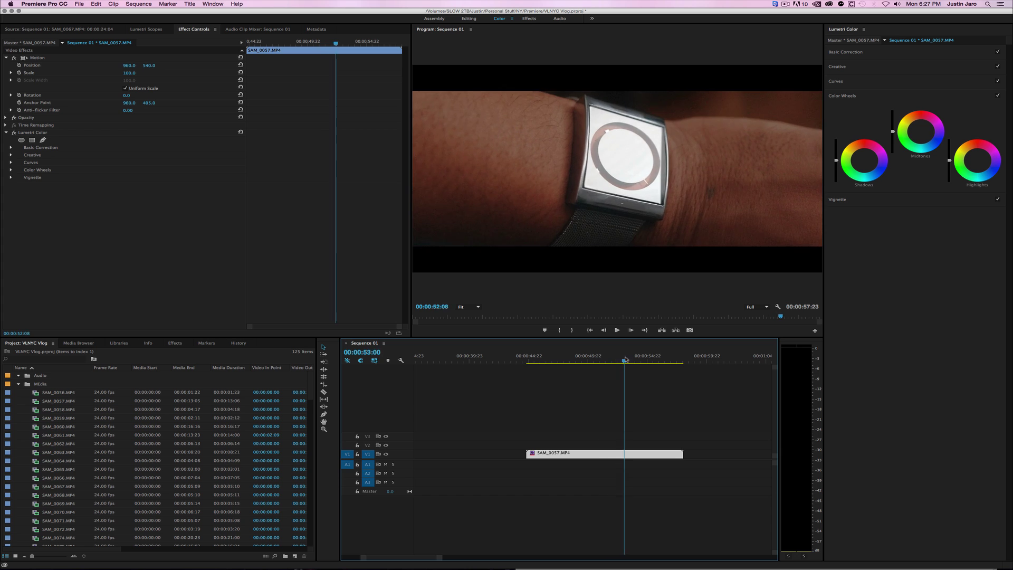
pyautogui.click(623, 406)
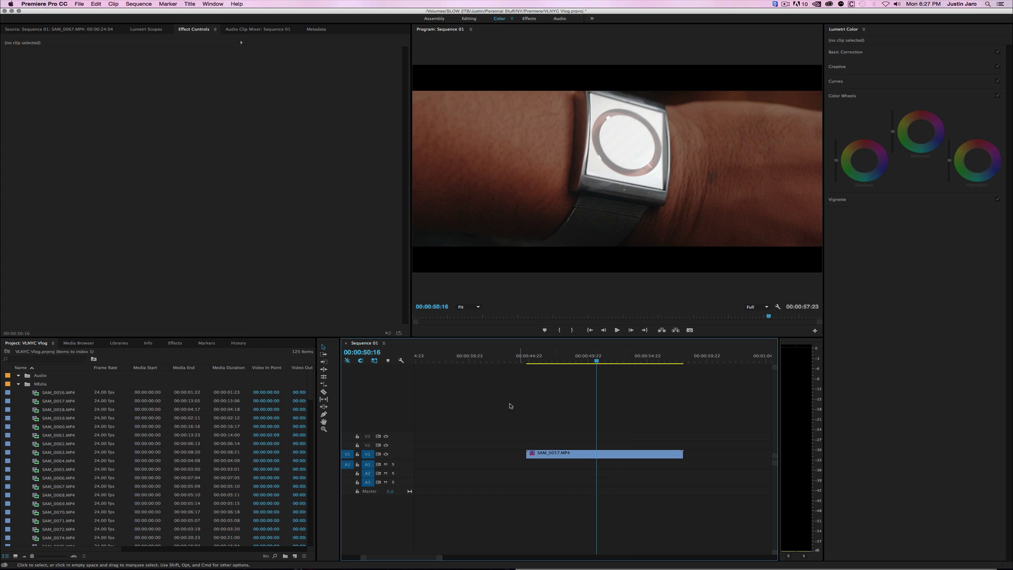
# - Create a 1920×1080 Adjustment Layer and place it on track V4 above SAM_0057
pyautogui.click(295, 556)
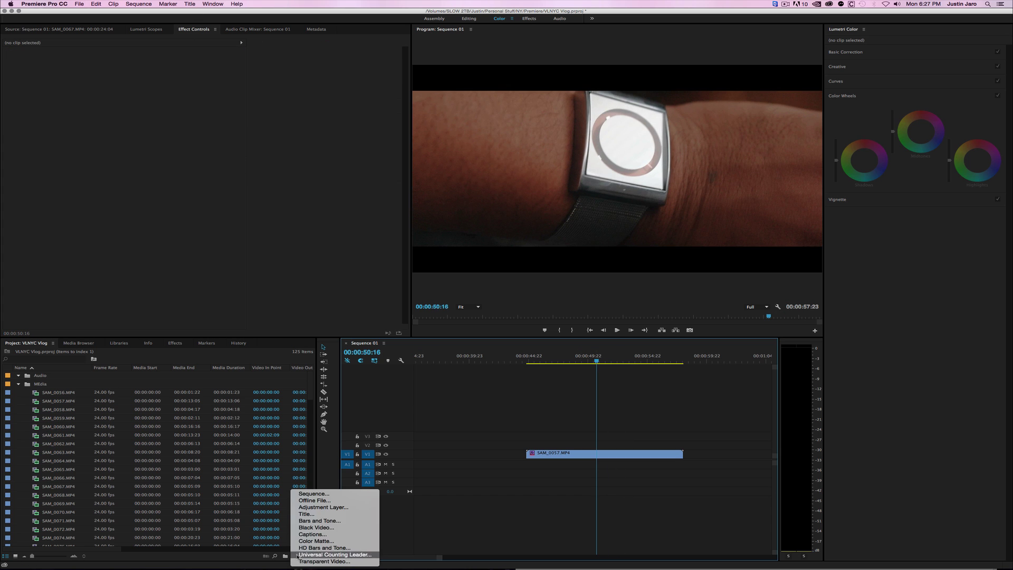
pyautogui.click(312, 508)
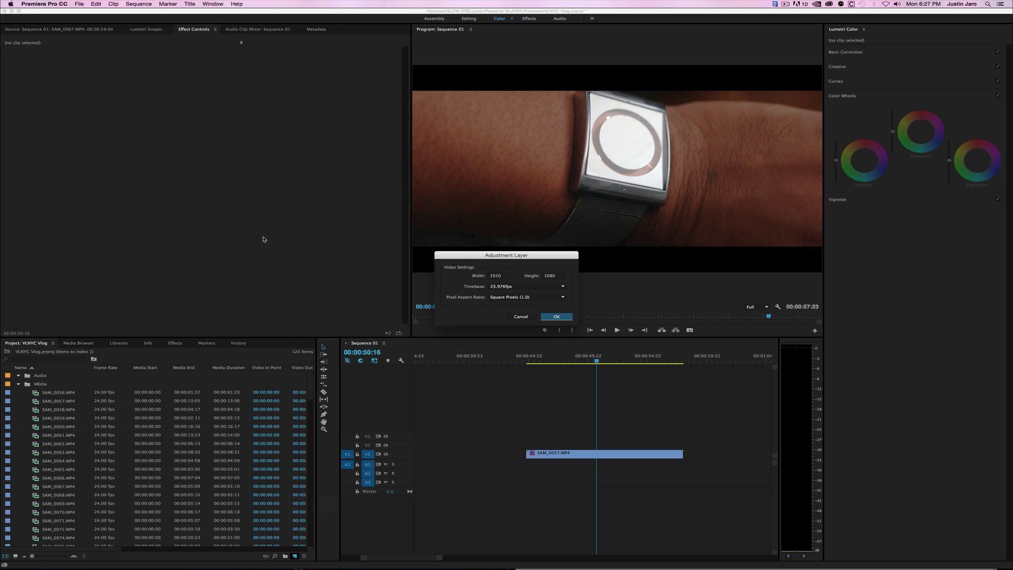
pyautogui.click(557, 317)
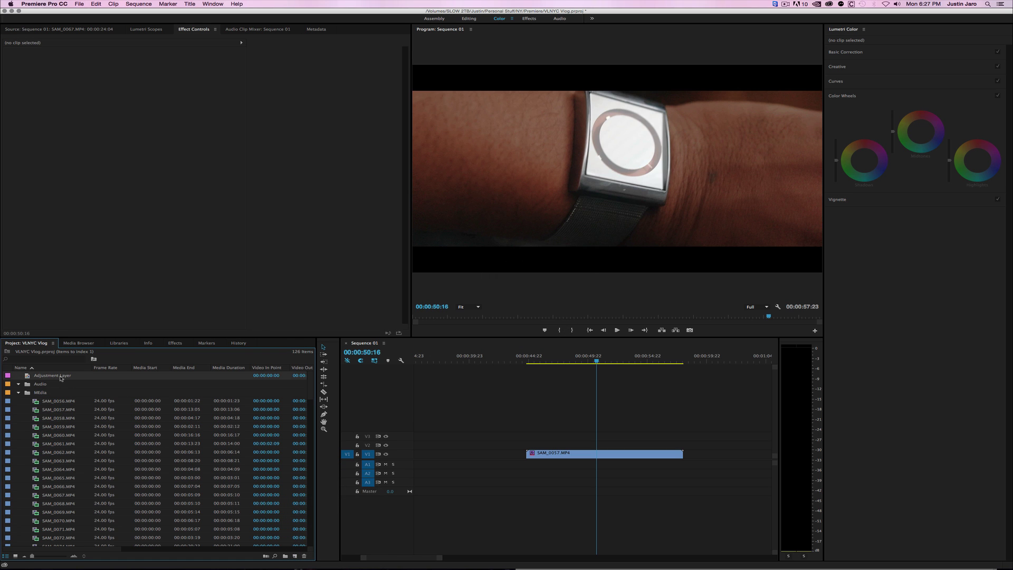
pyautogui.moveTo(60, 377); pyautogui.dragTo(596, 429)
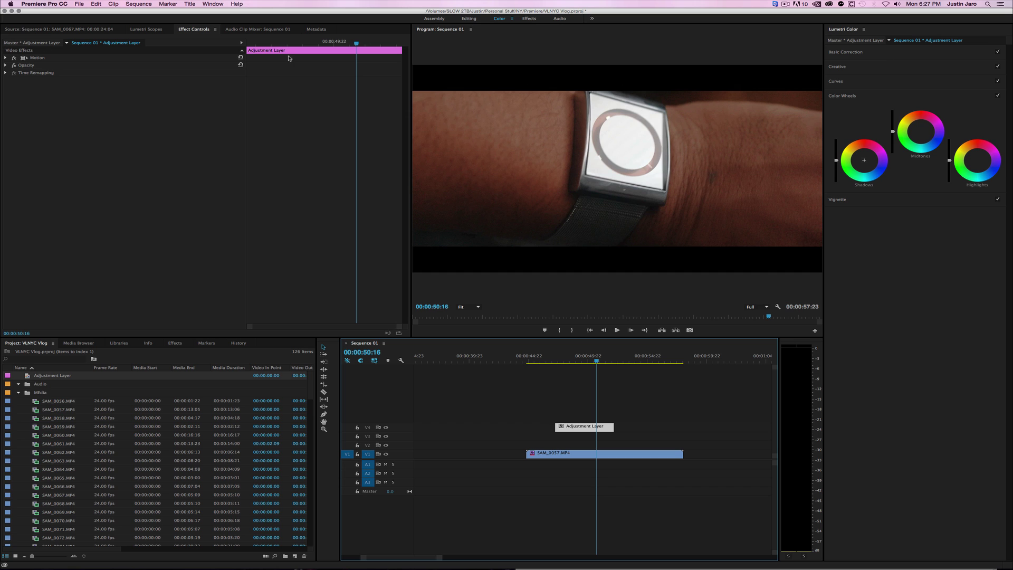
pyautogui.click(933, 52)
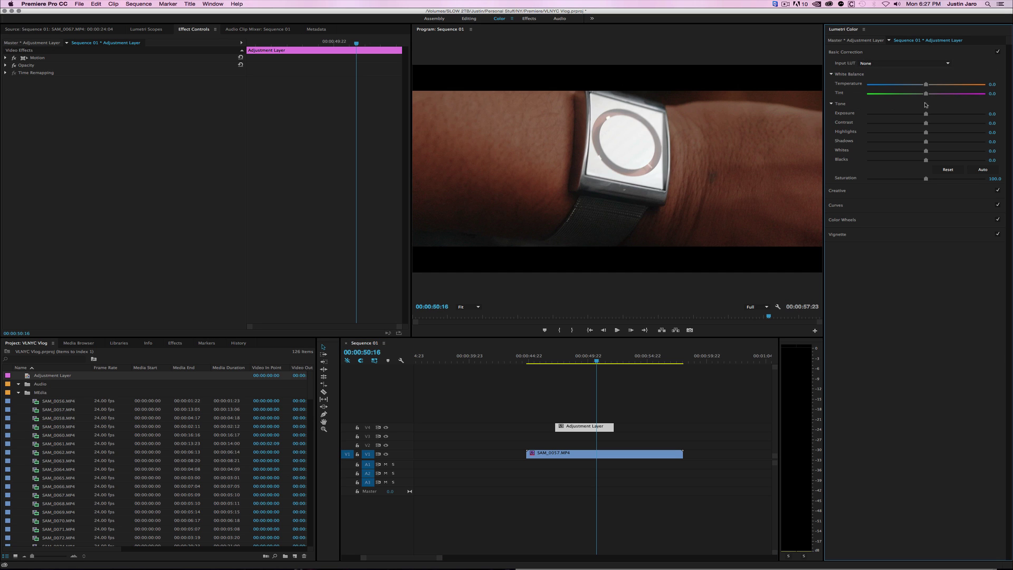
# - Load the Koji_Canon_DSLR_Rec709_to_Rec709_2383_Technical LUT from the Koji Studio folder as the Creative look
pyautogui.click(893, 192)
pyautogui.click(908, 79)
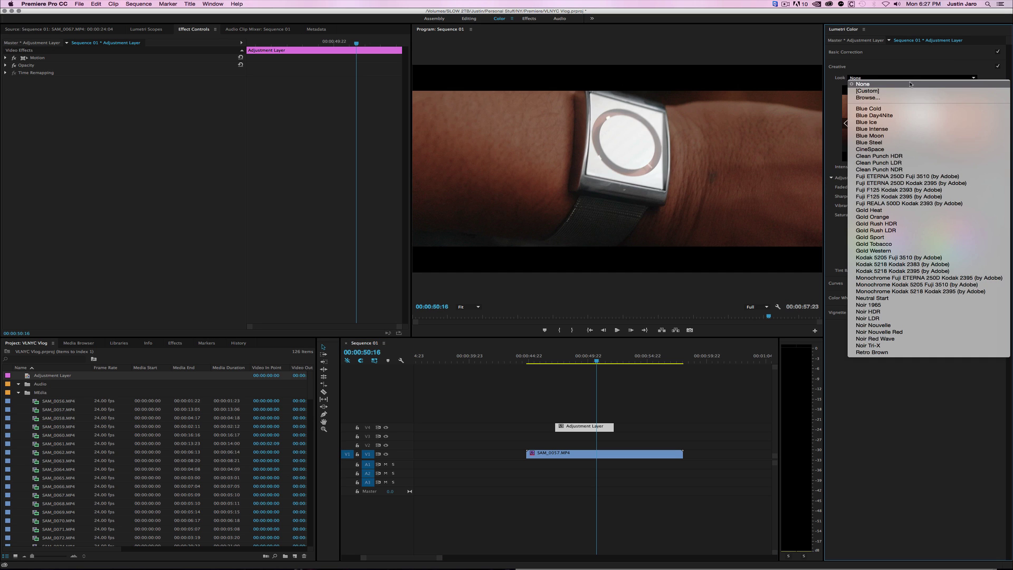
pyautogui.click(905, 98)
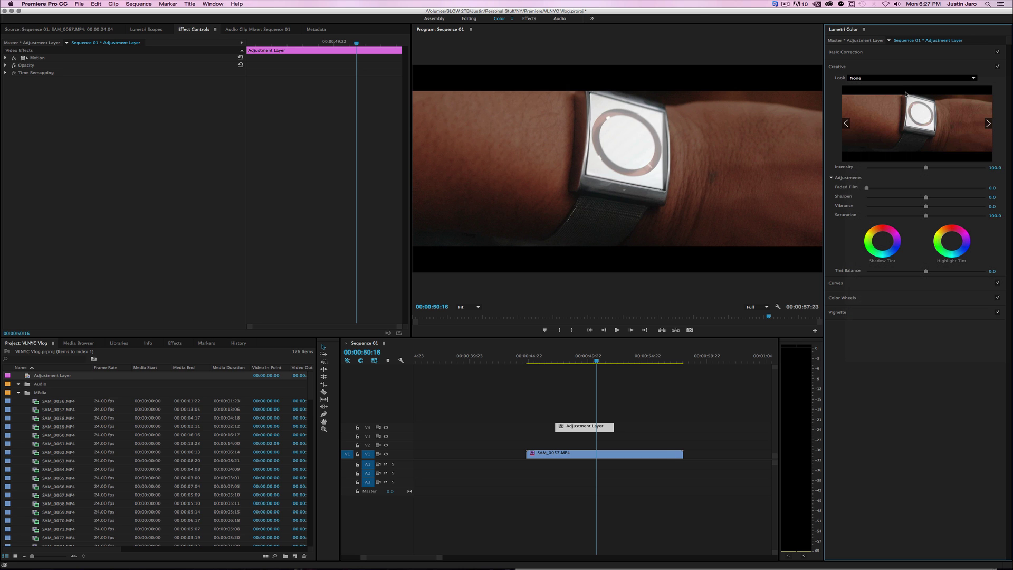
pyautogui.click(374, 132)
pyautogui.scroll(-2, 537, 353)
pyautogui.doubleClick(537, 358)
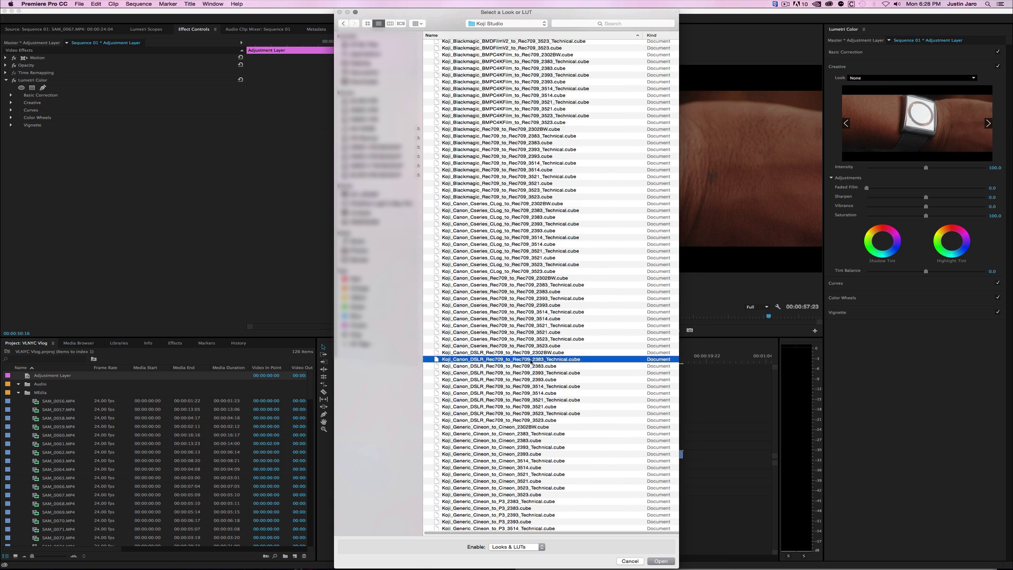
pyautogui.moveTo(585, 359); pyautogui.dragTo(583, 360)
# - Raise the SAM_0057 watch shot's exposure slightly in Basic Correction
pyautogui.click(600, 469)
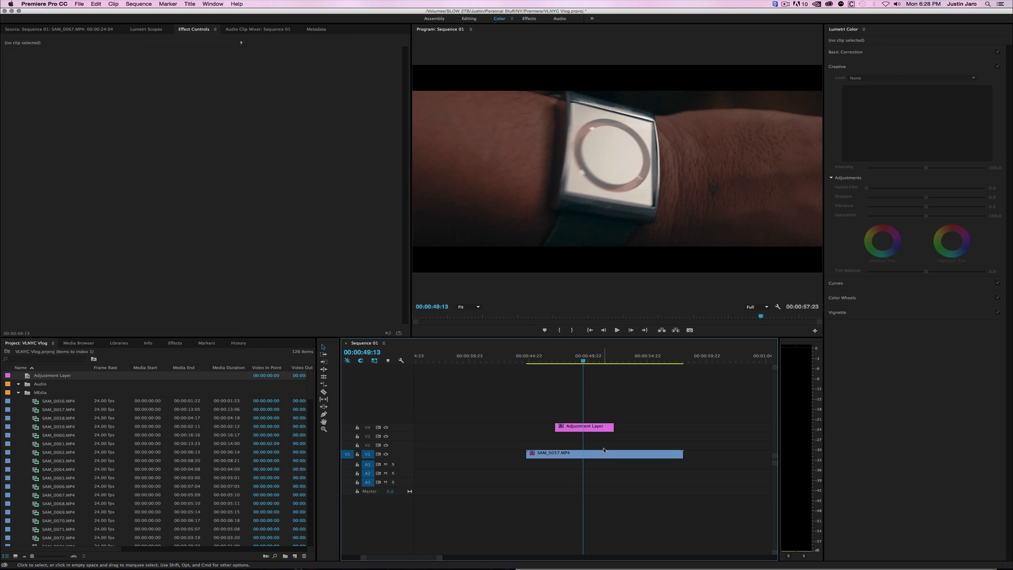
pyautogui.click(605, 452)
pyautogui.click(894, 50)
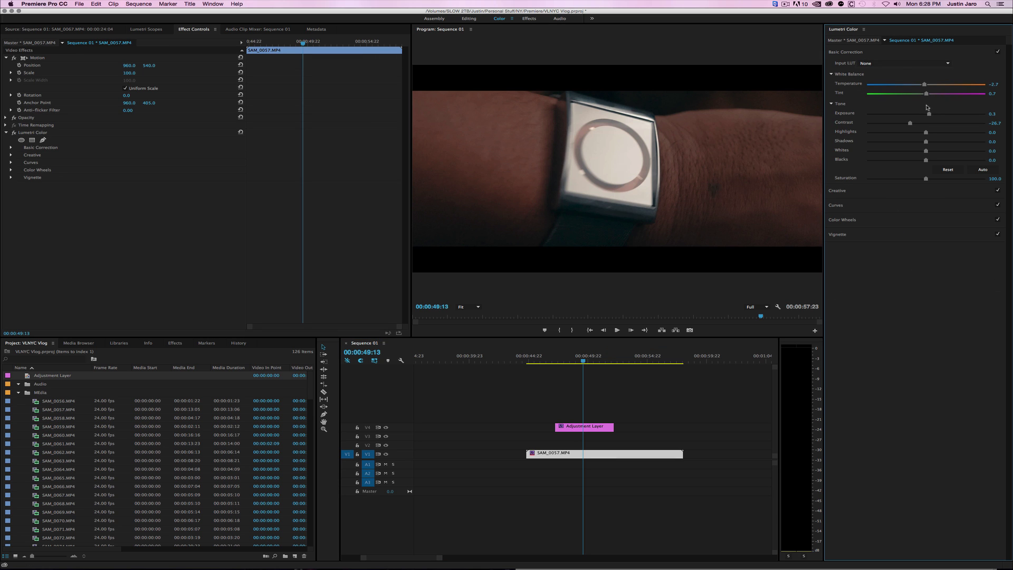
pyautogui.moveTo(931, 115); pyautogui.dragTo(933, 142)
# - Extend the adjustment layer left over the escalator clip and toggle V4 to compare
pyautogui.scroll(3, 639, 402)
pyautogui.press('-')
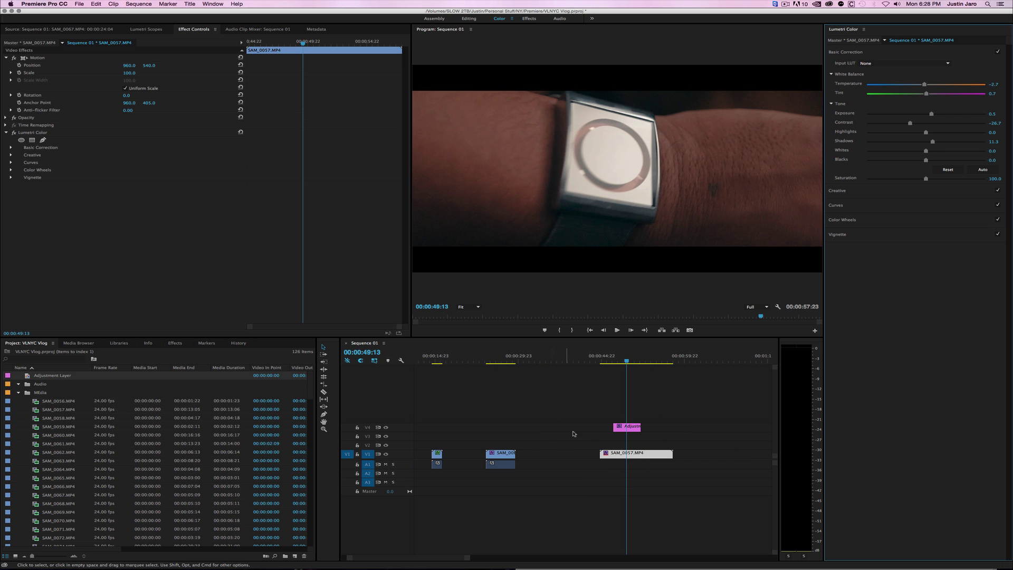
pyautogui.moveTo(610, 425); pyautogui.dragTo(478, 426)
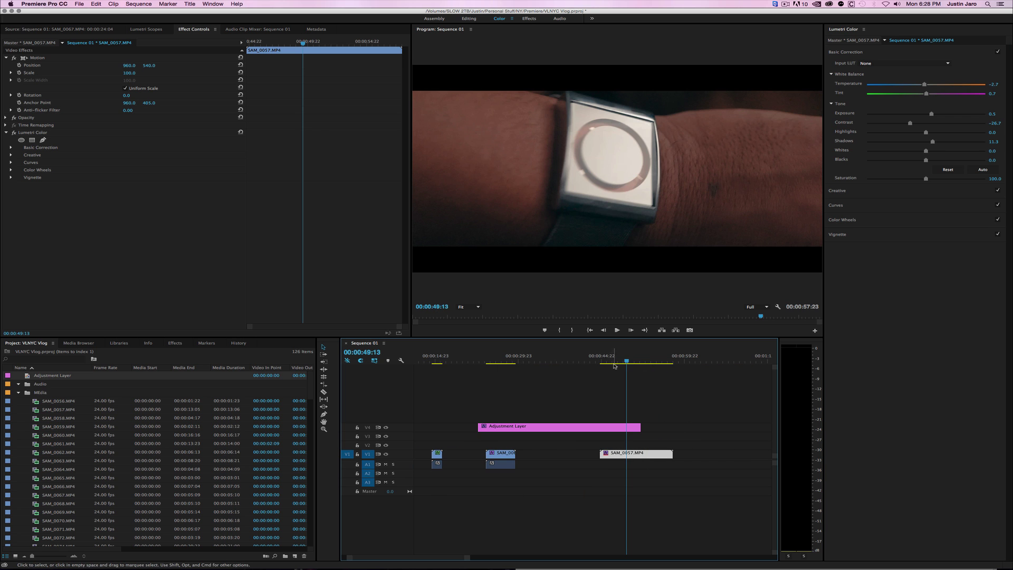
pyautogui.moveTo(505, 359); pyautogui.dragTo(514, 364)
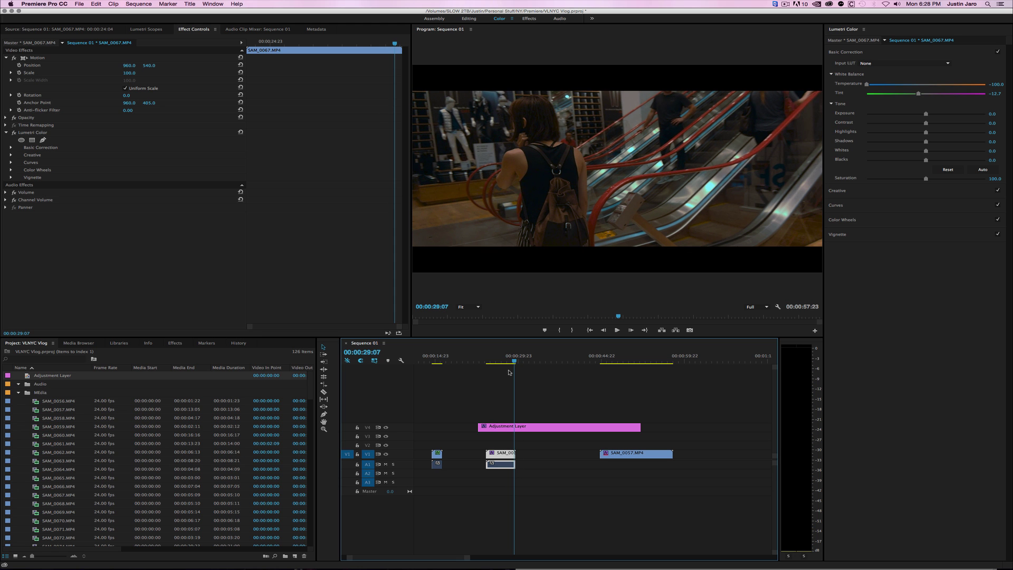
pyautogui.click(386, 427)
pyautogui.click(386, 427)
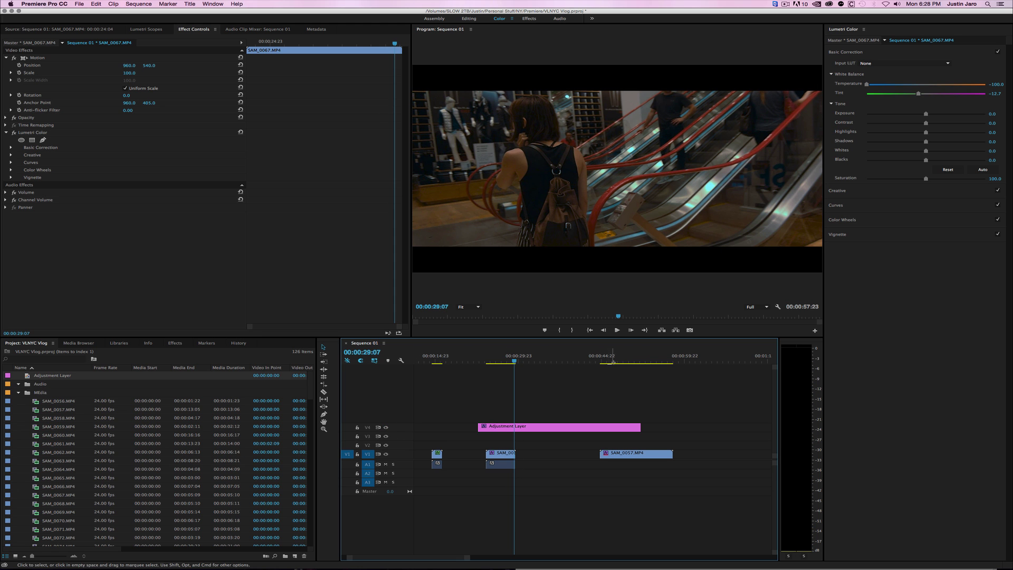
# - Review the graded watch shot and the escalator shot at 28:04, ending at 49:02
pyautogui.moveTo(613, 352); pyautogui.dragTo(620, 359)
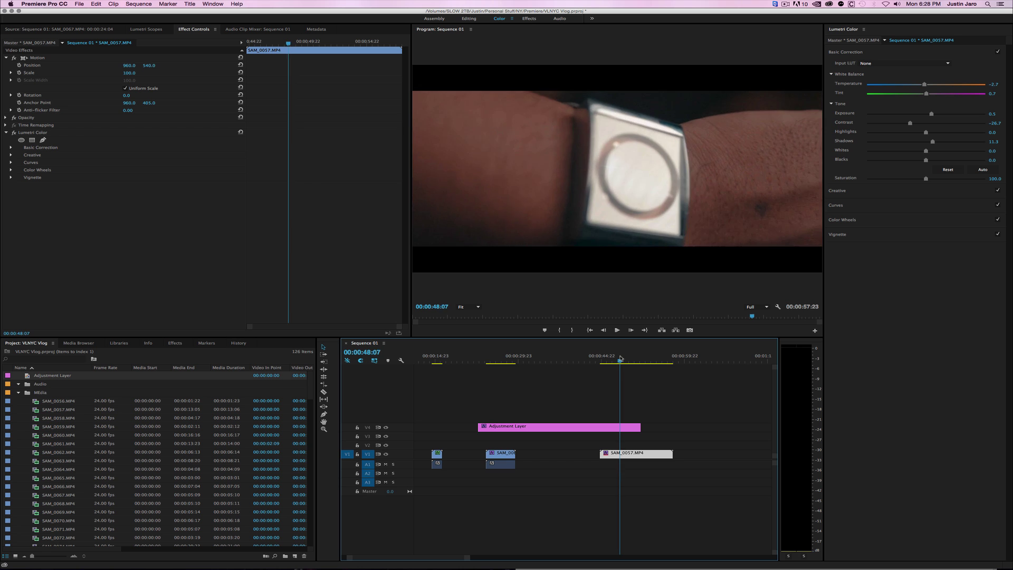
pyautogui.press('space')
pyautogui.press('space')
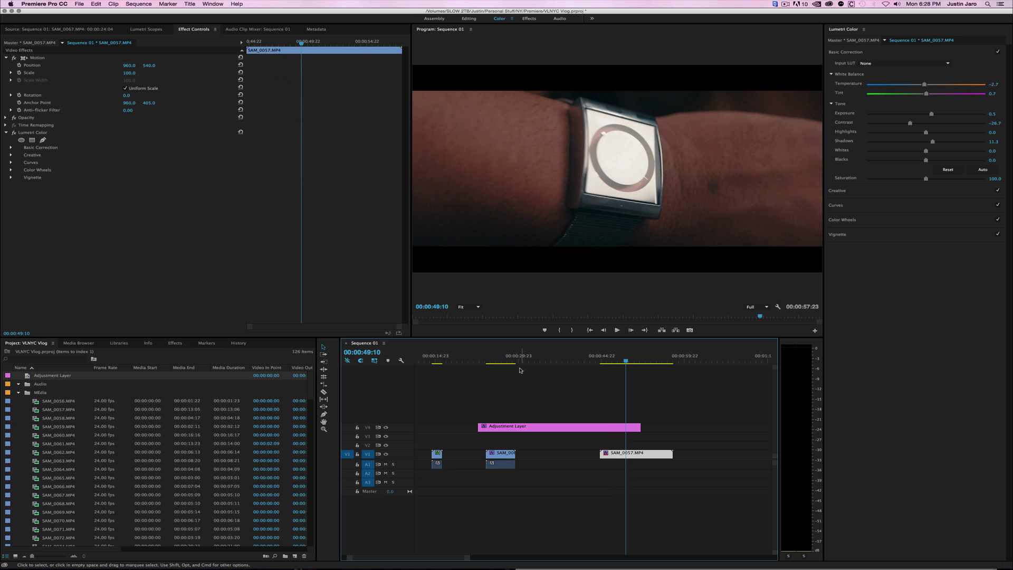
pyautogui.click(509, 357)
pyautogui.scroll(-3, 502, 354)
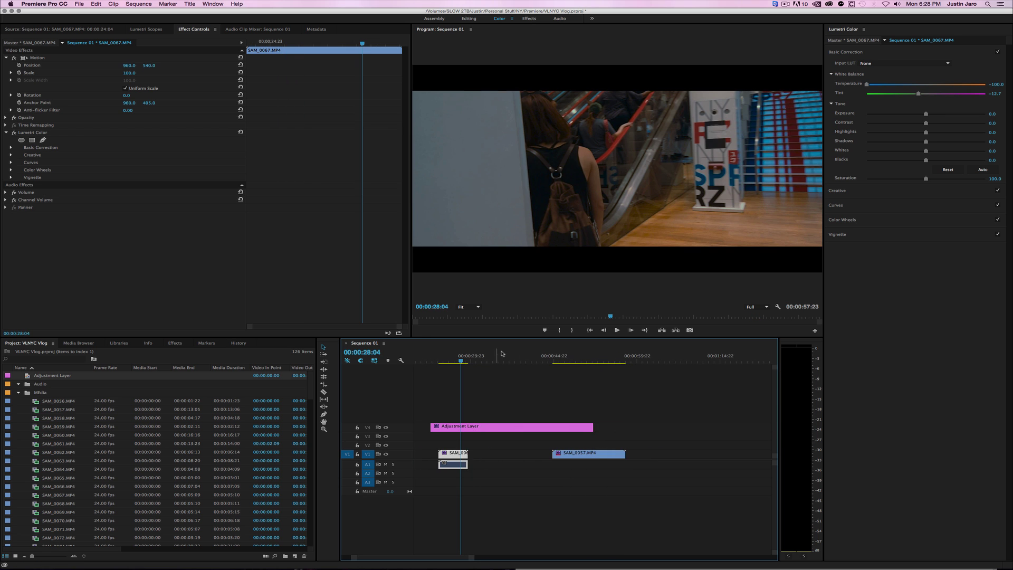
pyautogui.moveTo(561, 358); pyautogui.dragTo(578, 360)
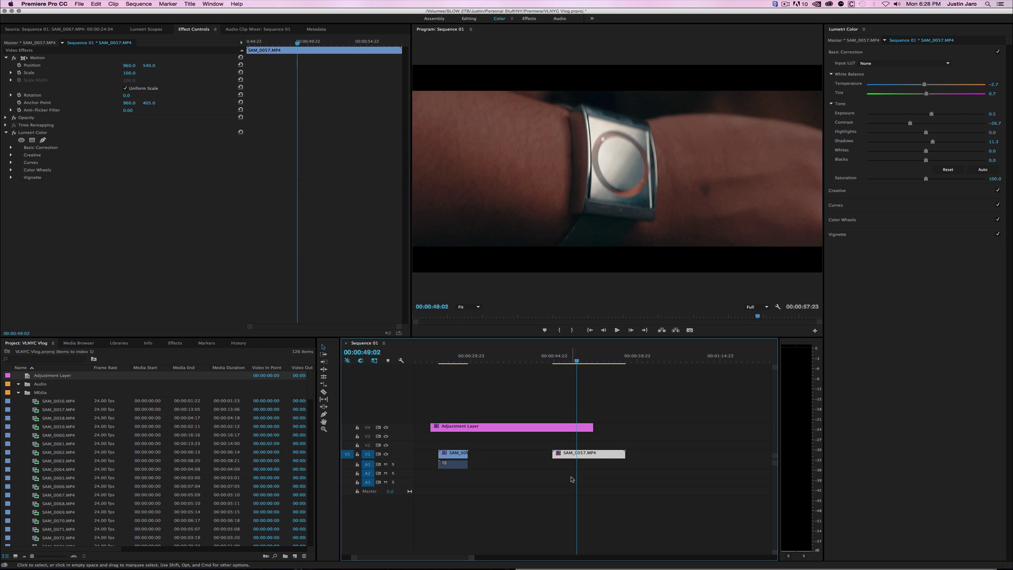
# - Zoom the timeline out two steps to see every clip under the adjustment layer
pyautogui.press('-')
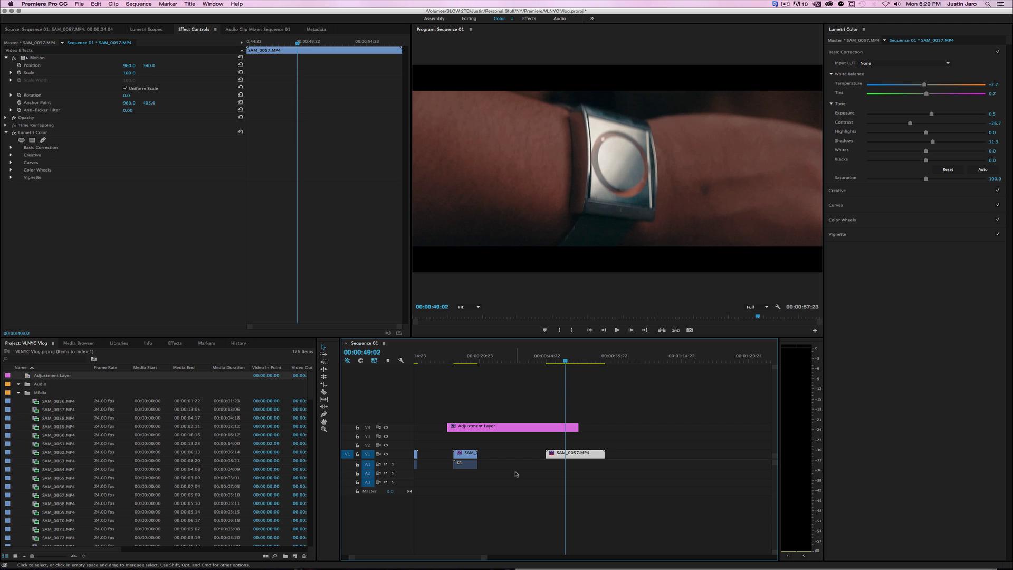
pyautogui.press('-')
pyautogui.press('-')
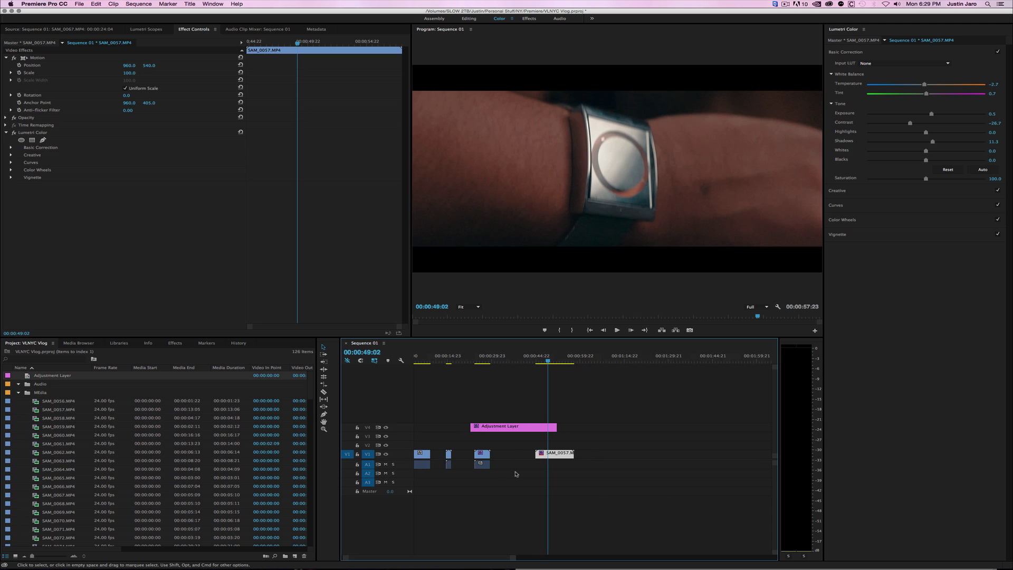